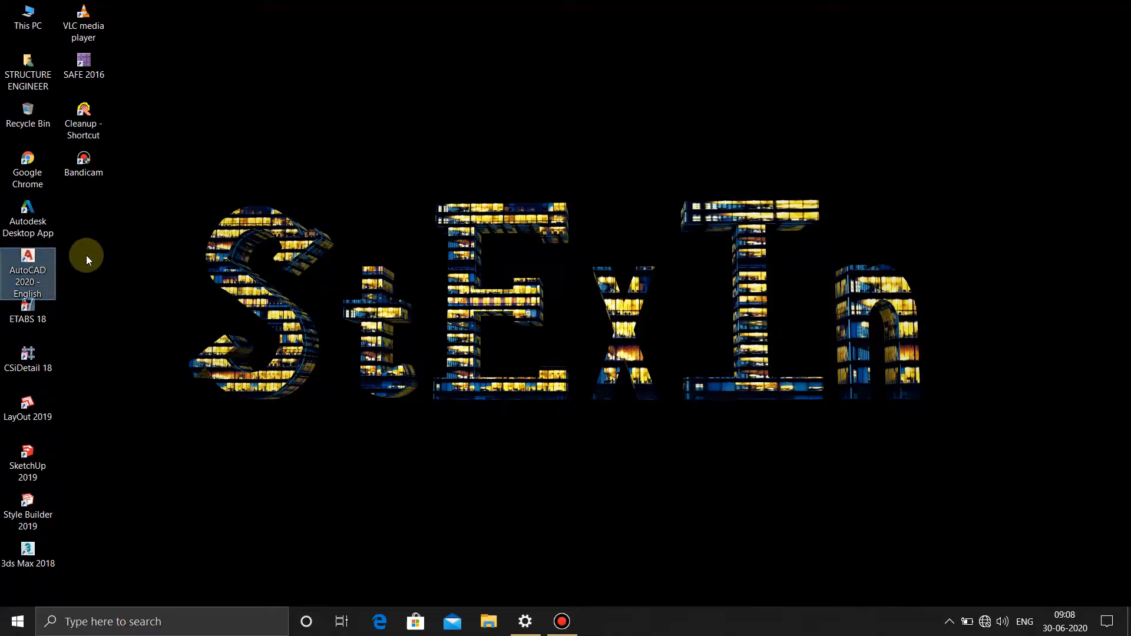
# - Launch AutoCAD 2020 with administrator rights from its desktop shortcut
pyautogui.rightClick(27, 266)
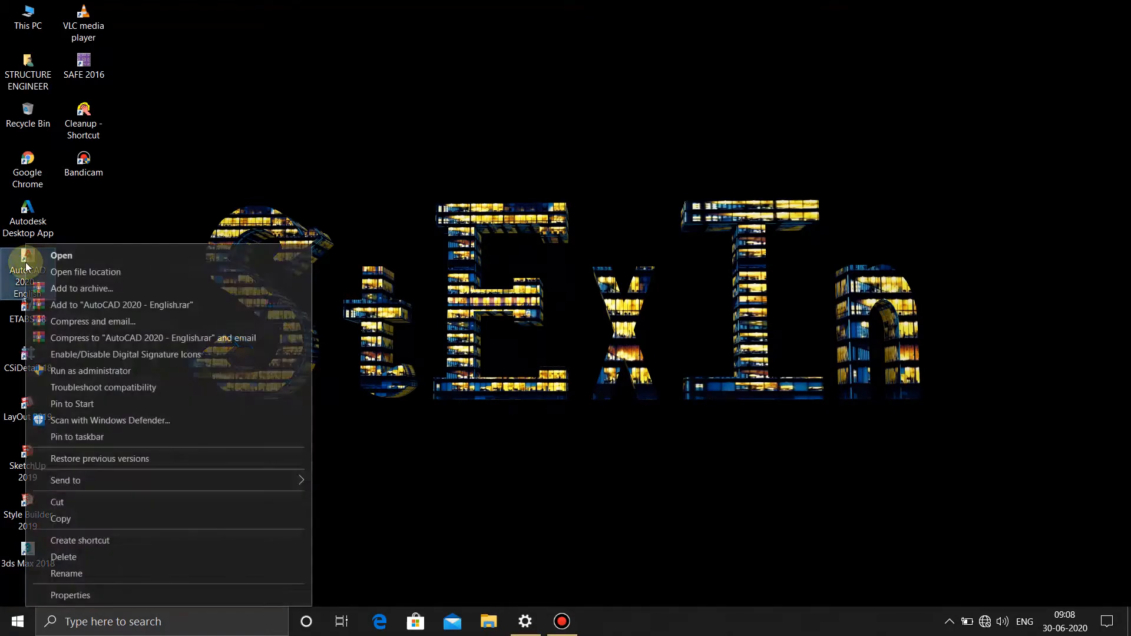
pyautogui.click(108, 371)
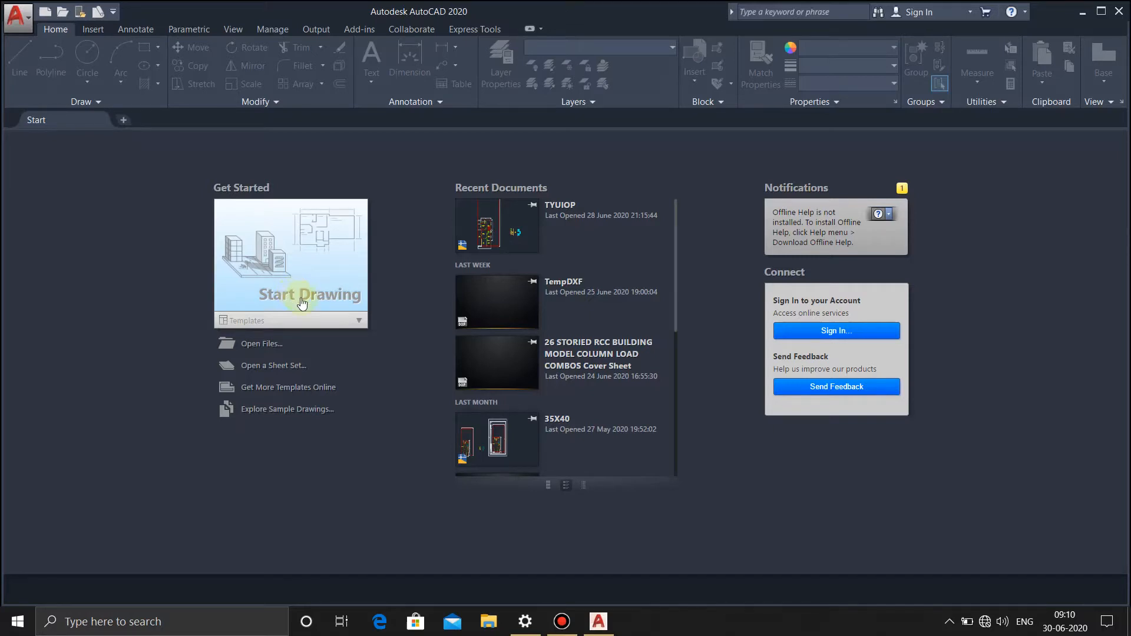
# - Look through the drawing templates and recent documents, and start a new blank drawing
pyautogui.click(335, 321)
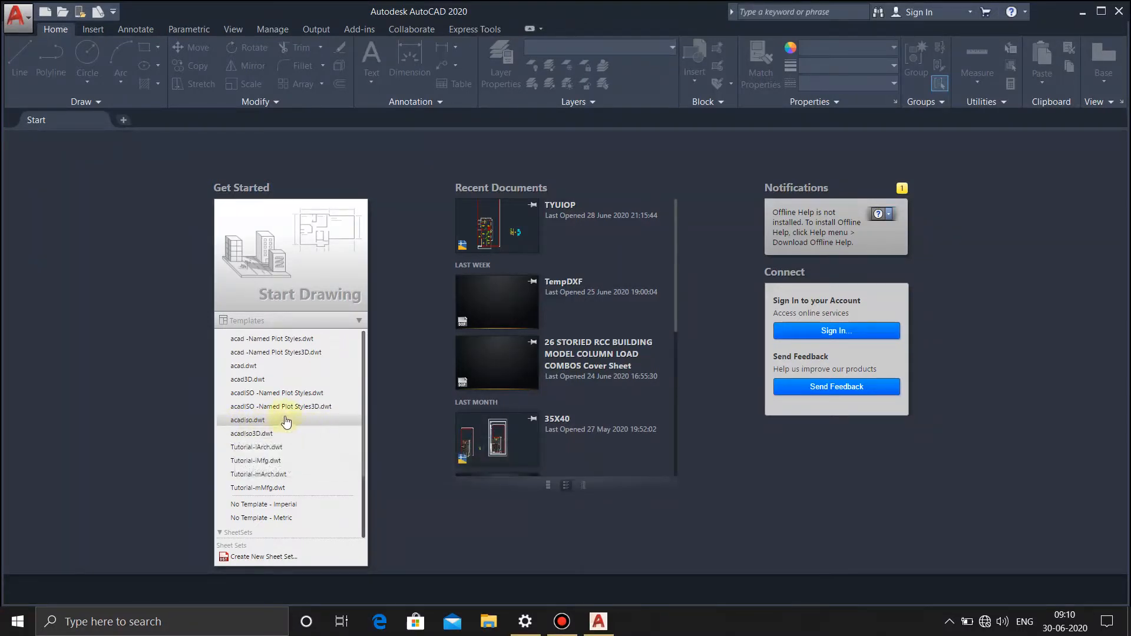
pyautogui.scroll(-2, 314, 428)
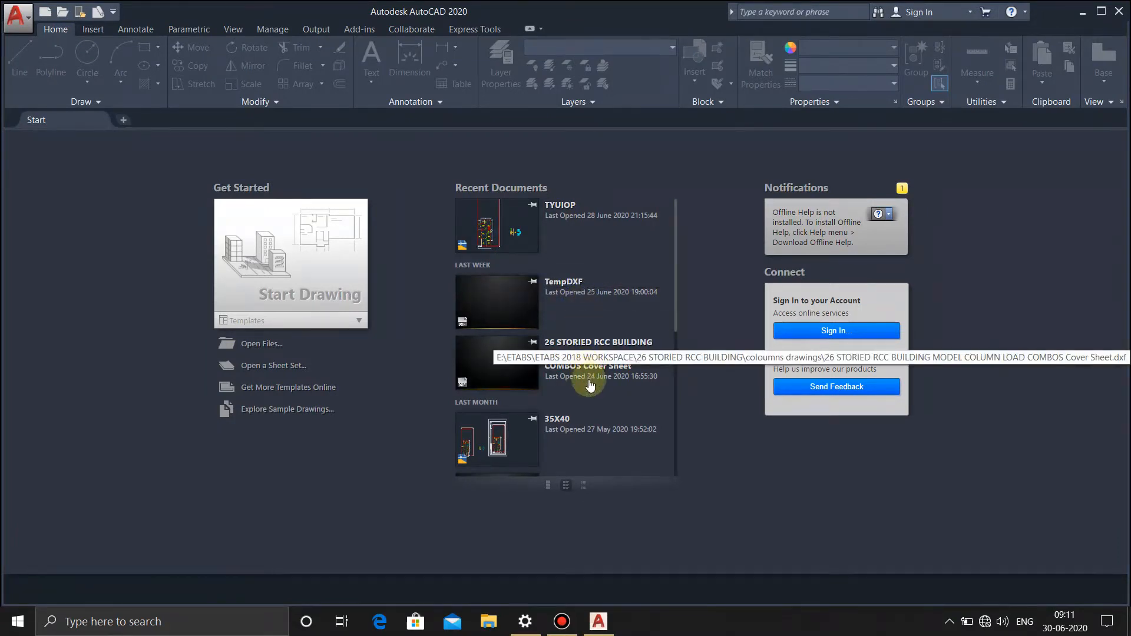
pyautogui.scroll(-5, 590, 407)
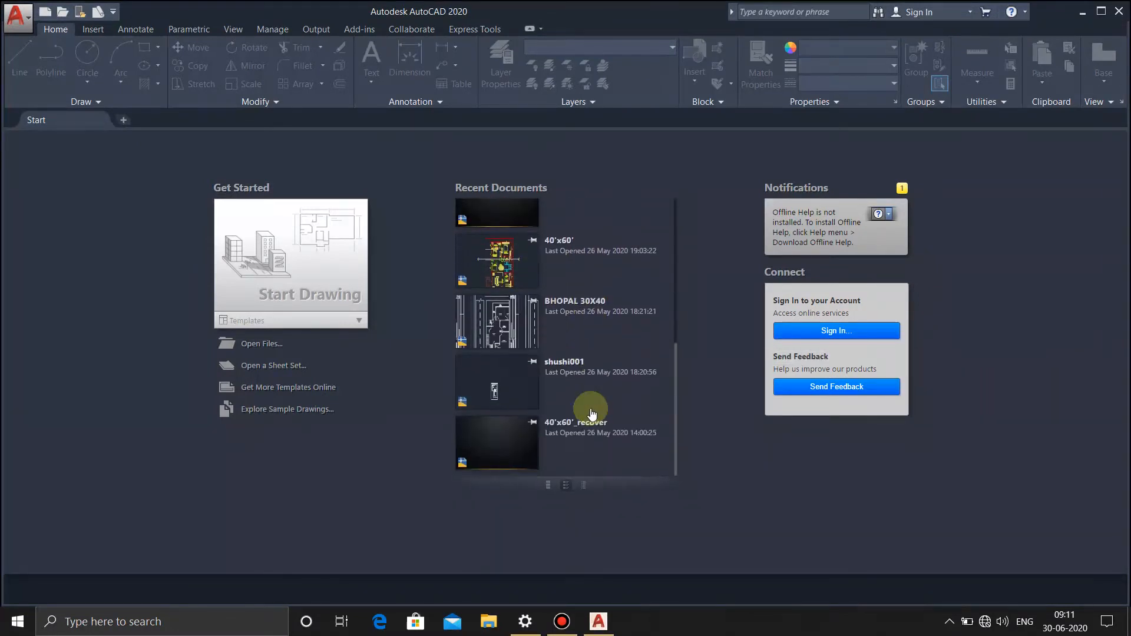
pyautogui.scroll(5, 589, 410)
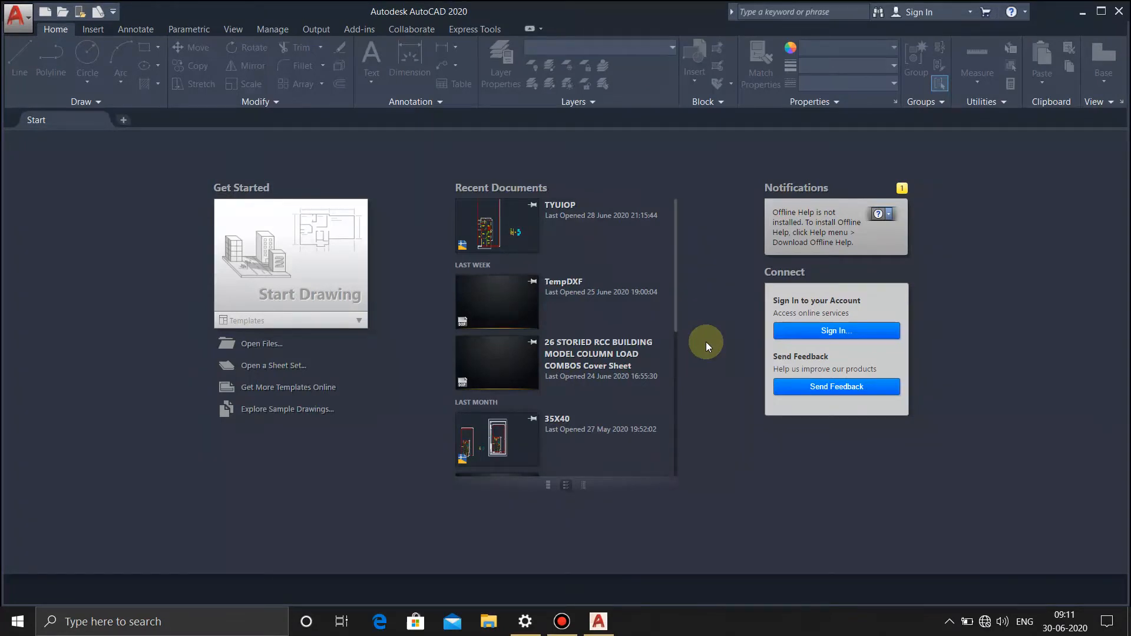
pyautogui.click(294, 287)
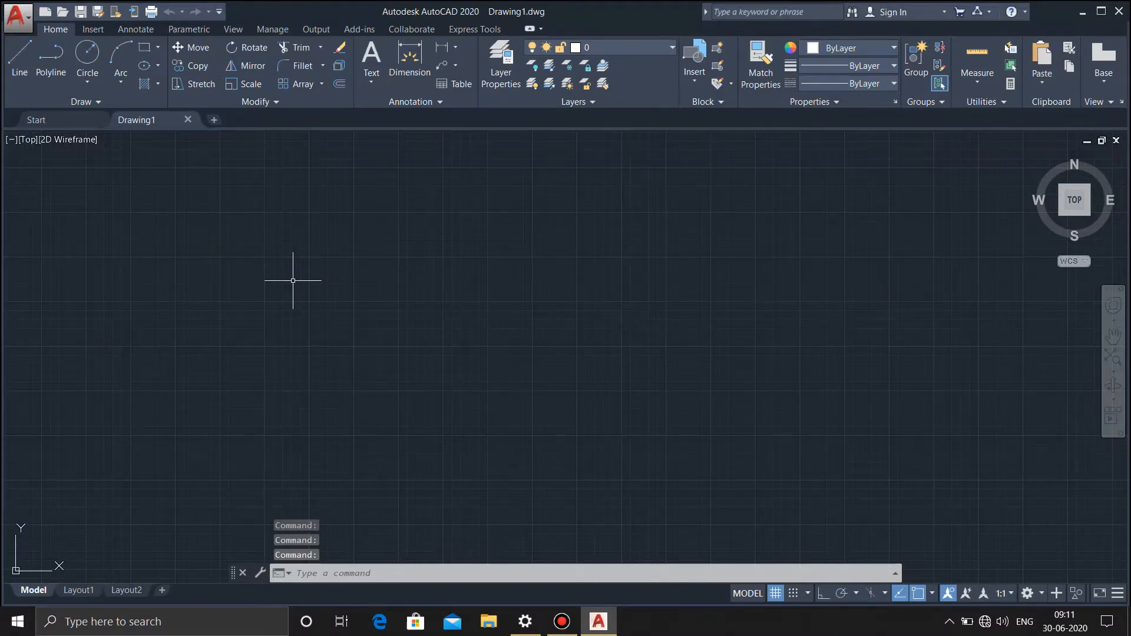
# - Examine the application's file commands for creating, opening, saving, importing, exporting, publishing, printing, maintaining and closing drawings
pyautogui.click(23, 19)
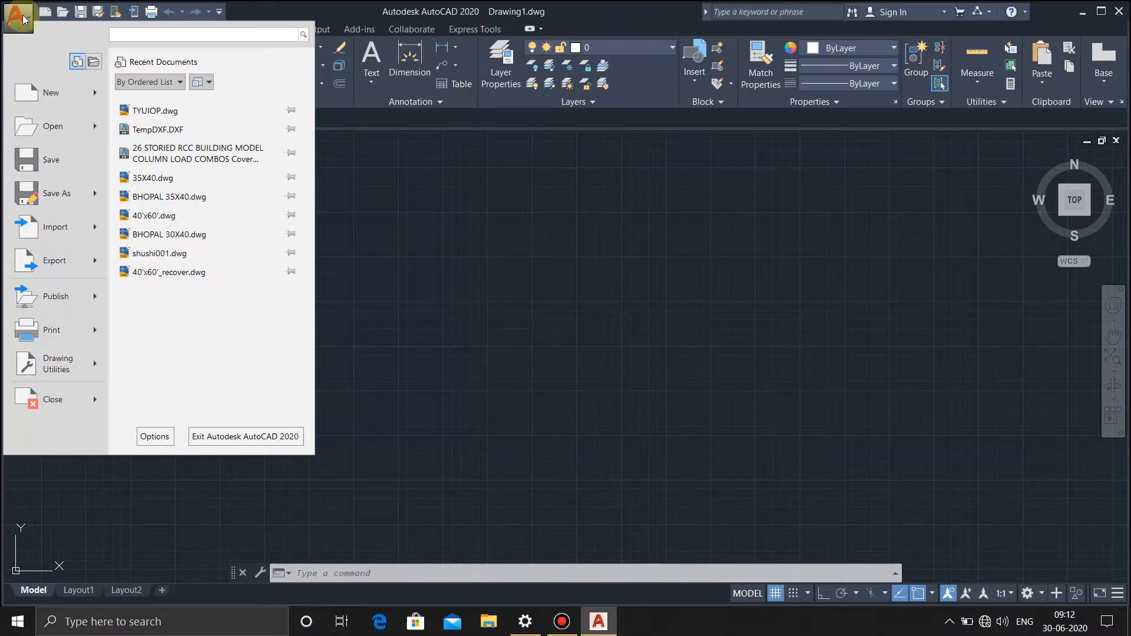
pyautogui.moveTo(77, 93)
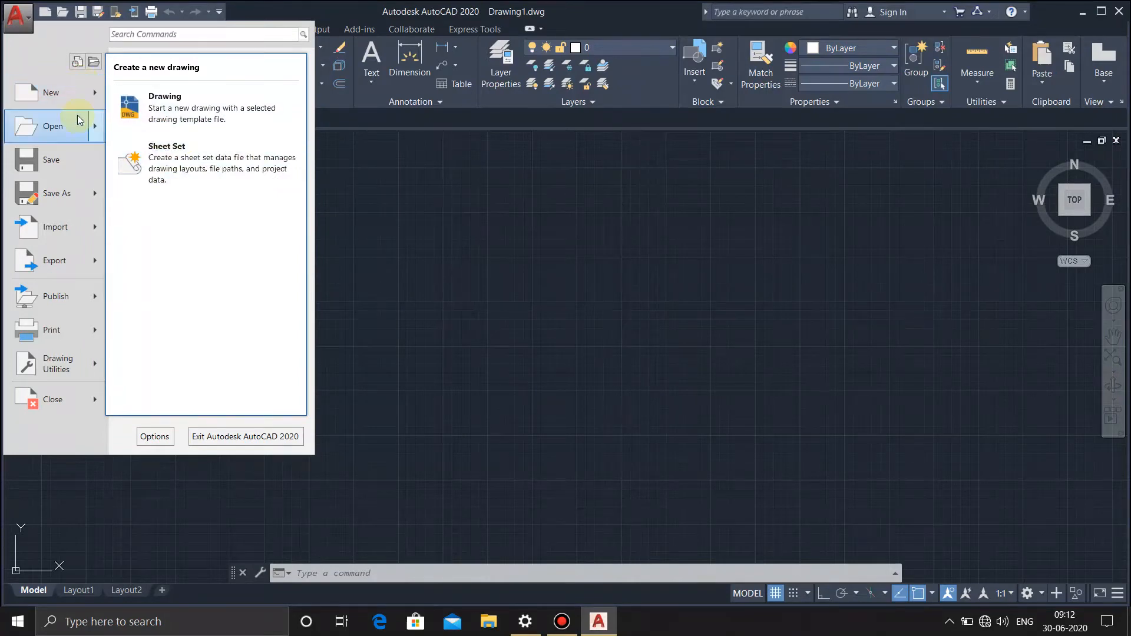
pyautogui.moveTo(85, 121)
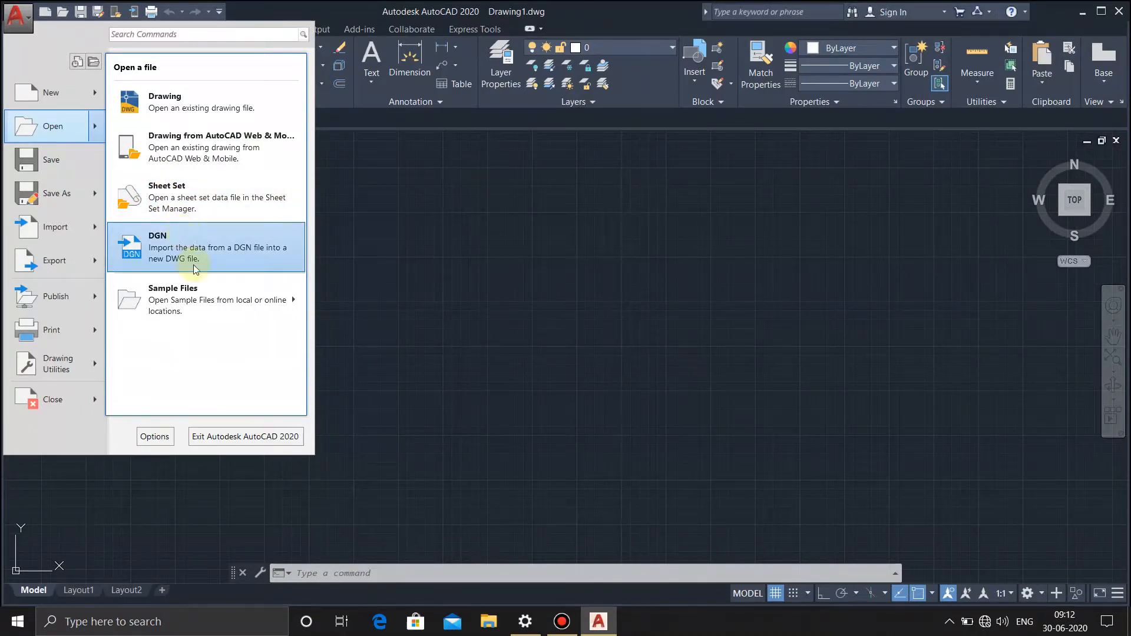
pyautogui.moveTo(297, 301)
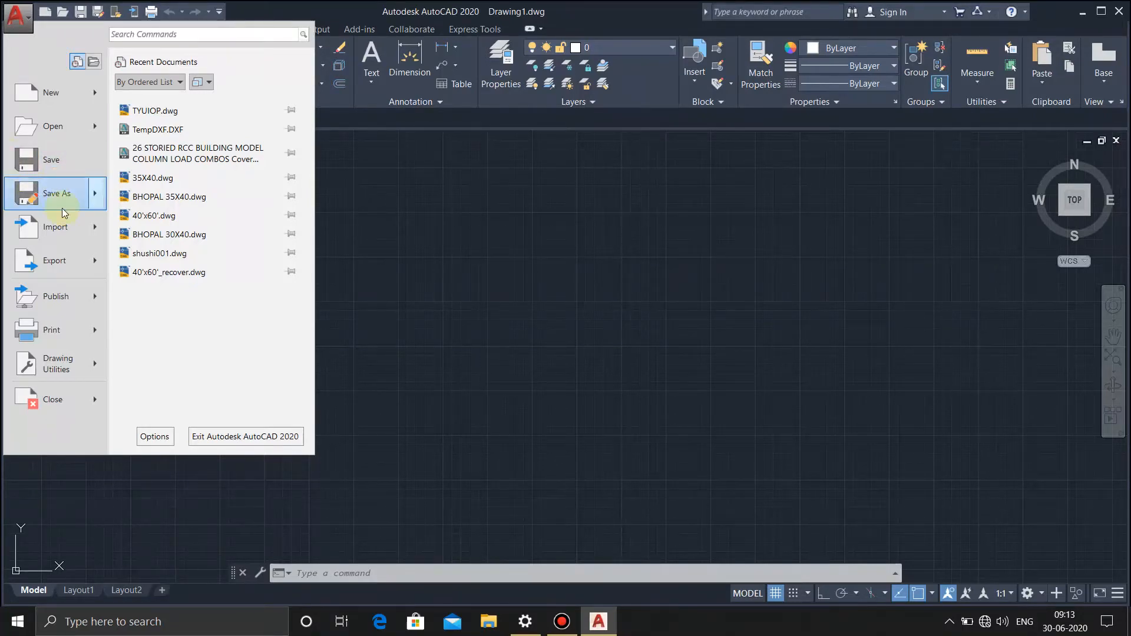
pyautogui.moveTo(68, 199)
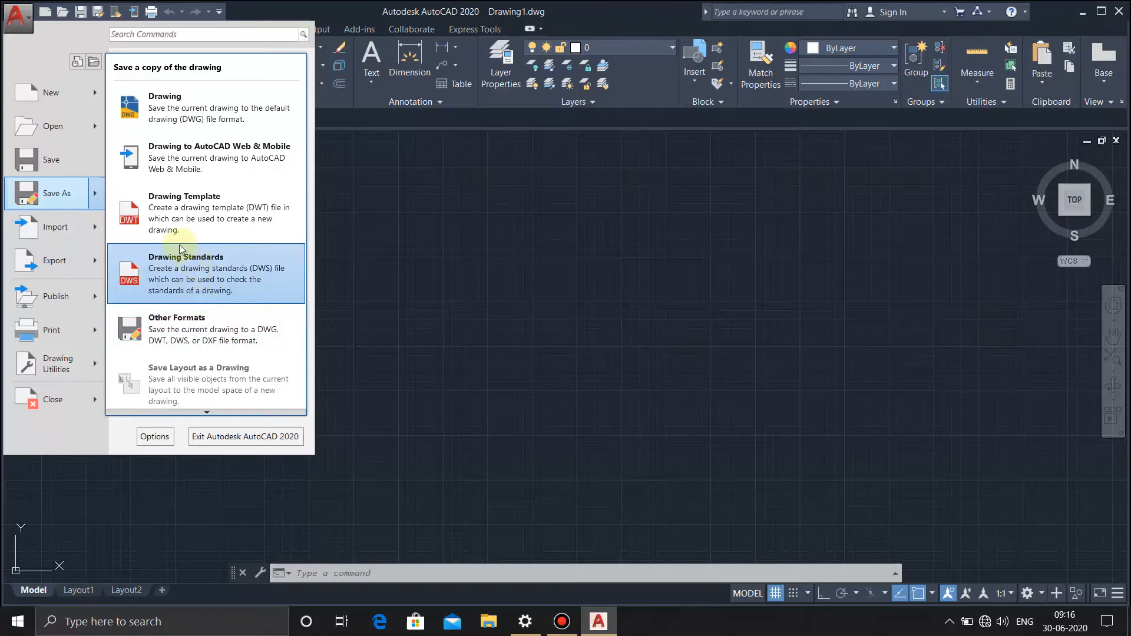
pyautogui.moveTo(76, 239)
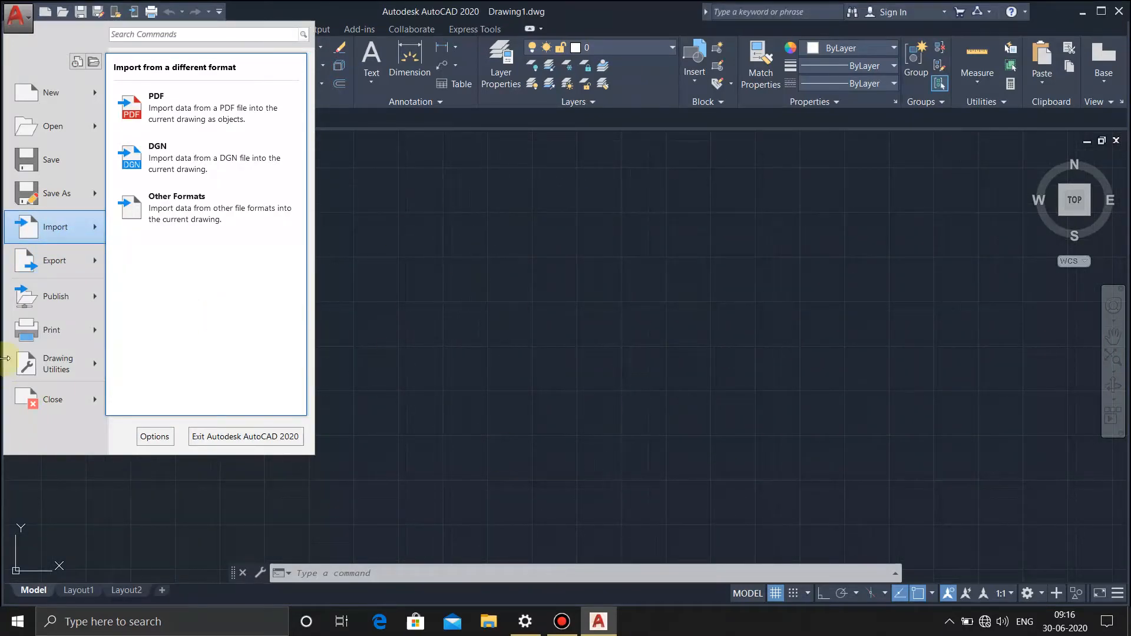
pyautogui.click(55, 261)
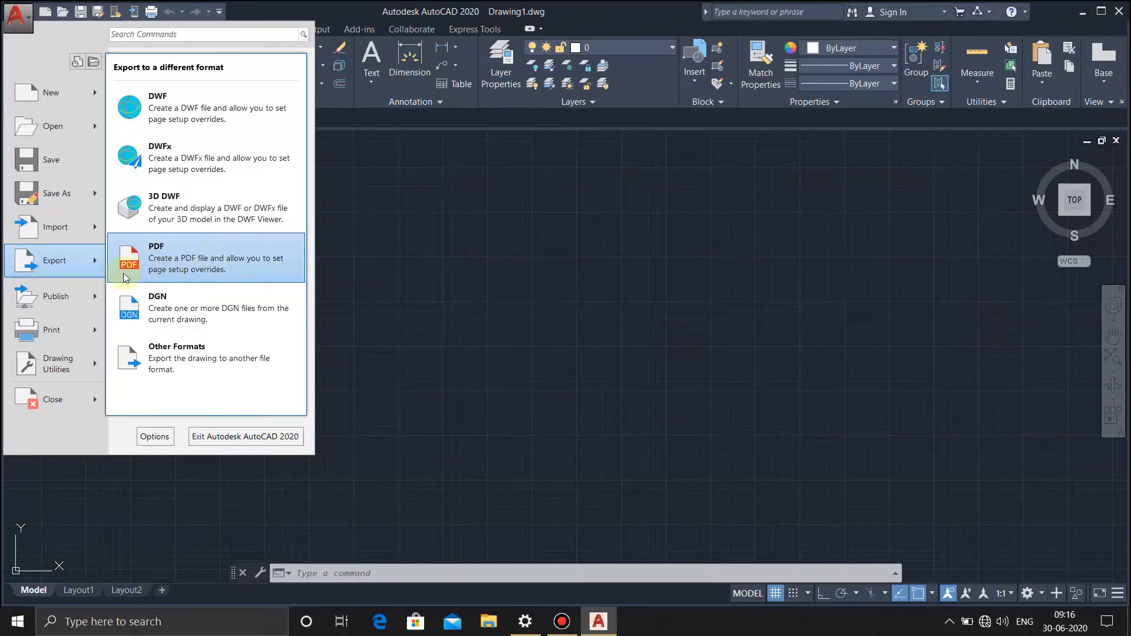
pyautogui.moveTo(71, 298)
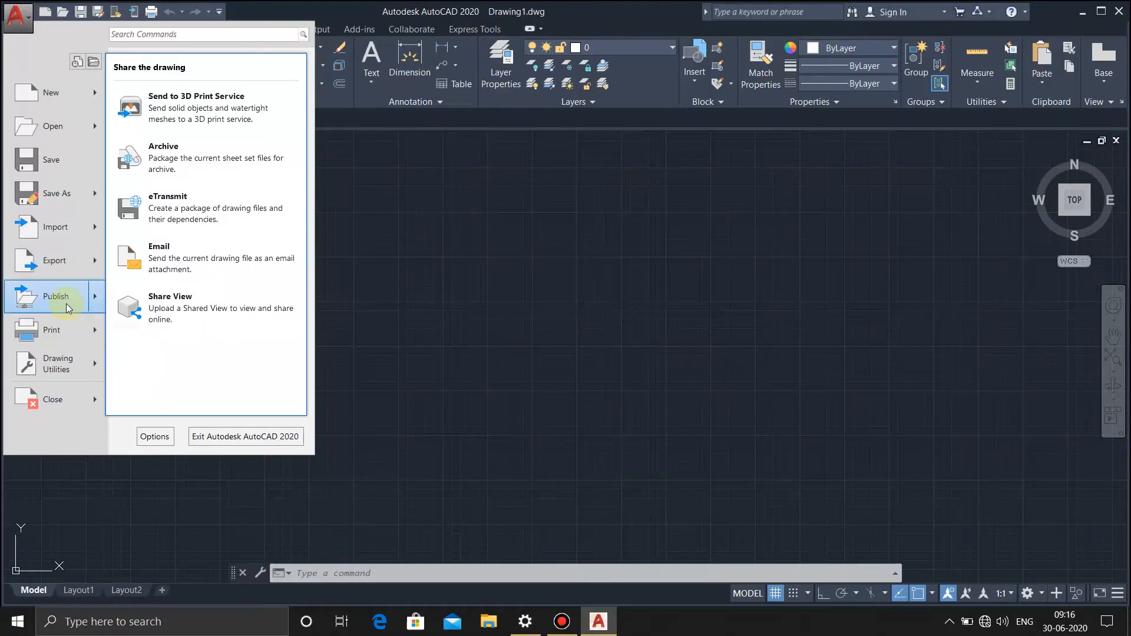
pyautogui.moveTo(73, 333)
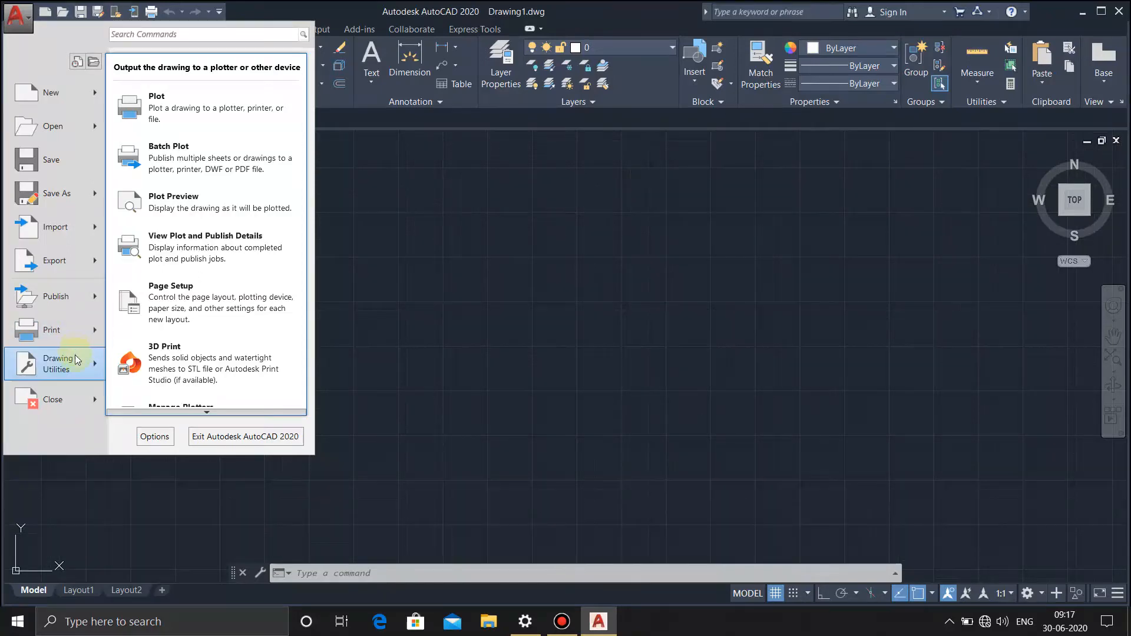
pyautogui.moveTo(78, 367)
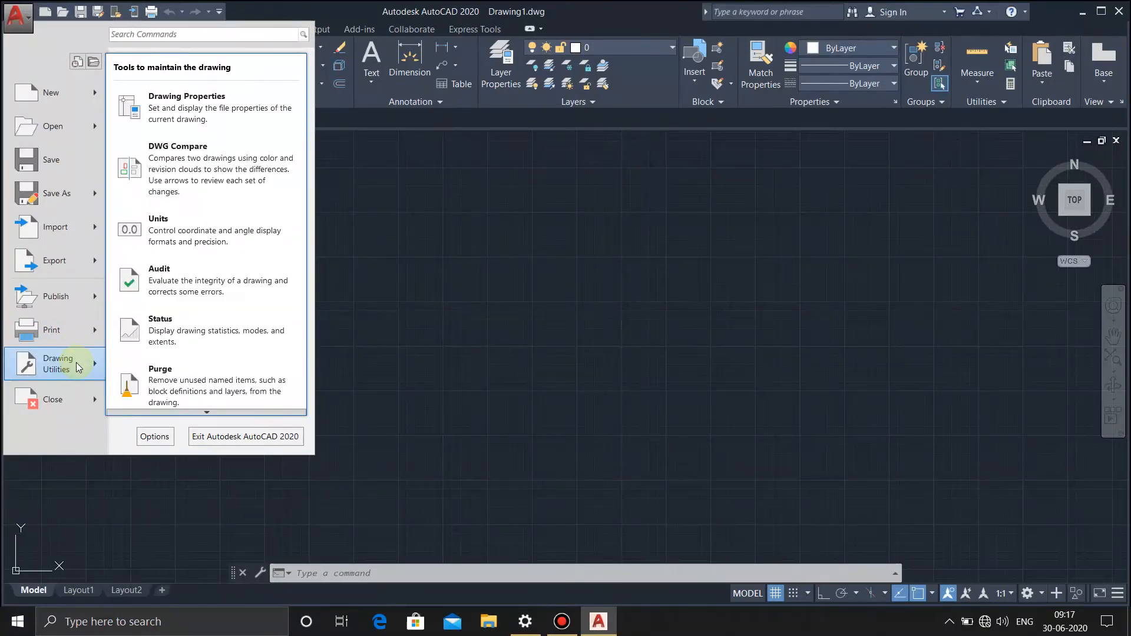
pyautogui.moveTo(79, 394)
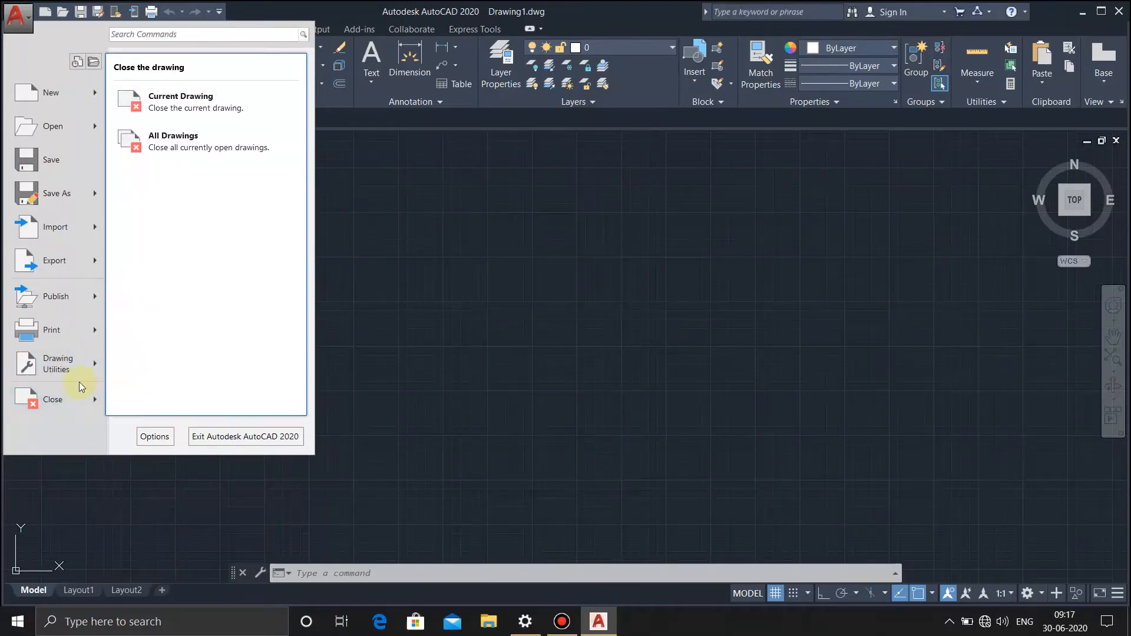
pyautogui.click(437, 298)
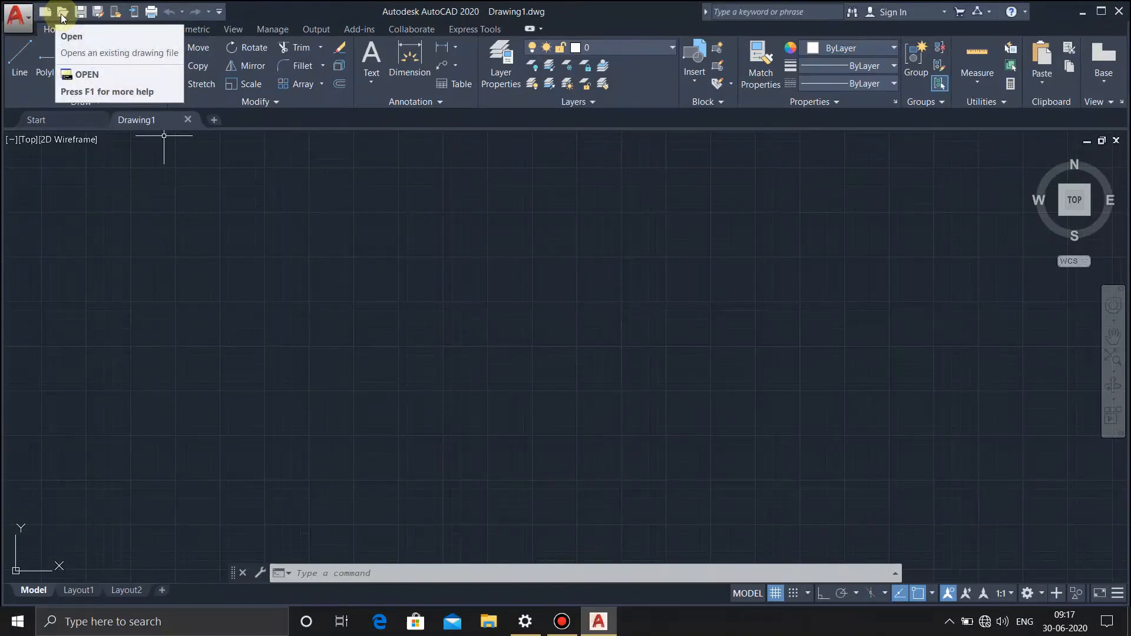
# - View the save options for the current drawing and leave them without saving
pyautogui.click(80, 11)
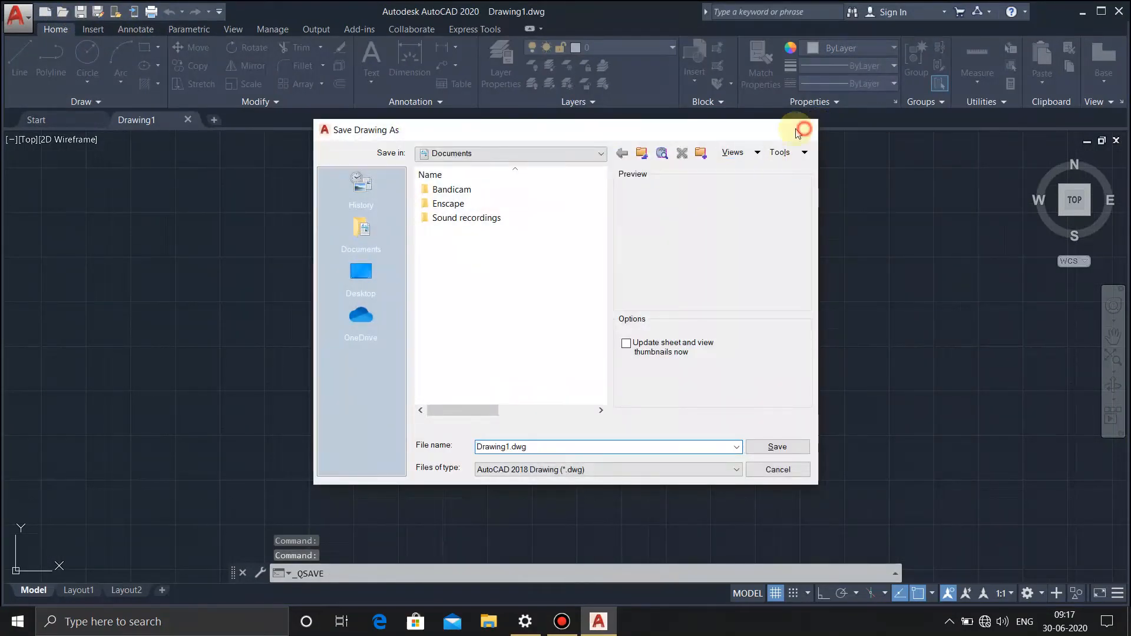
pyautogui.click(806, 129)
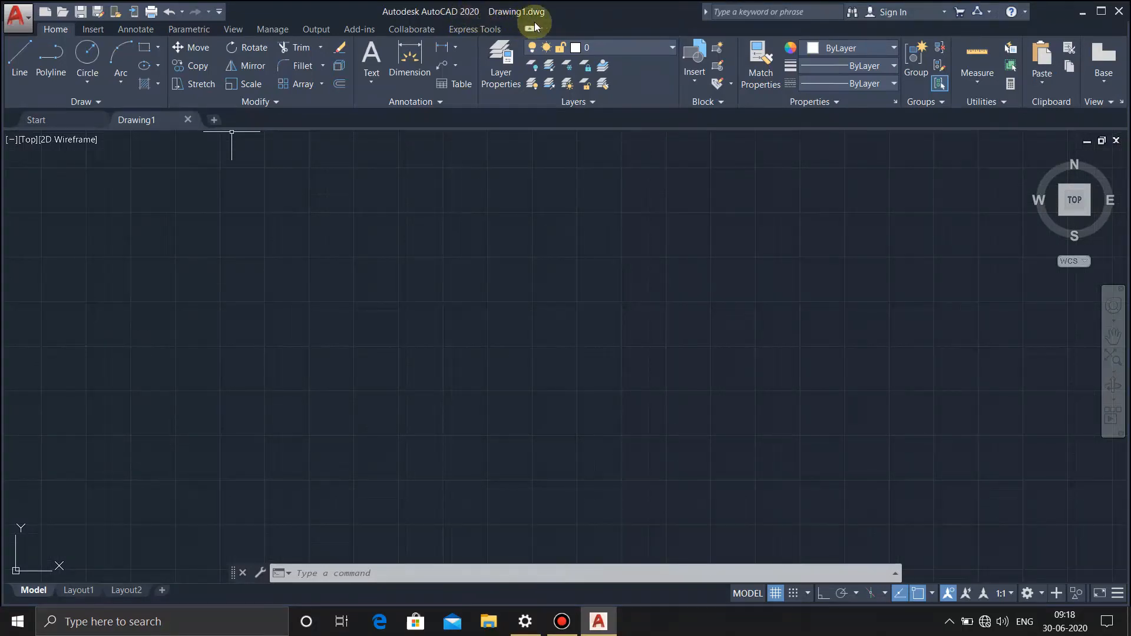
pyautogui.moveTo(493, 9)
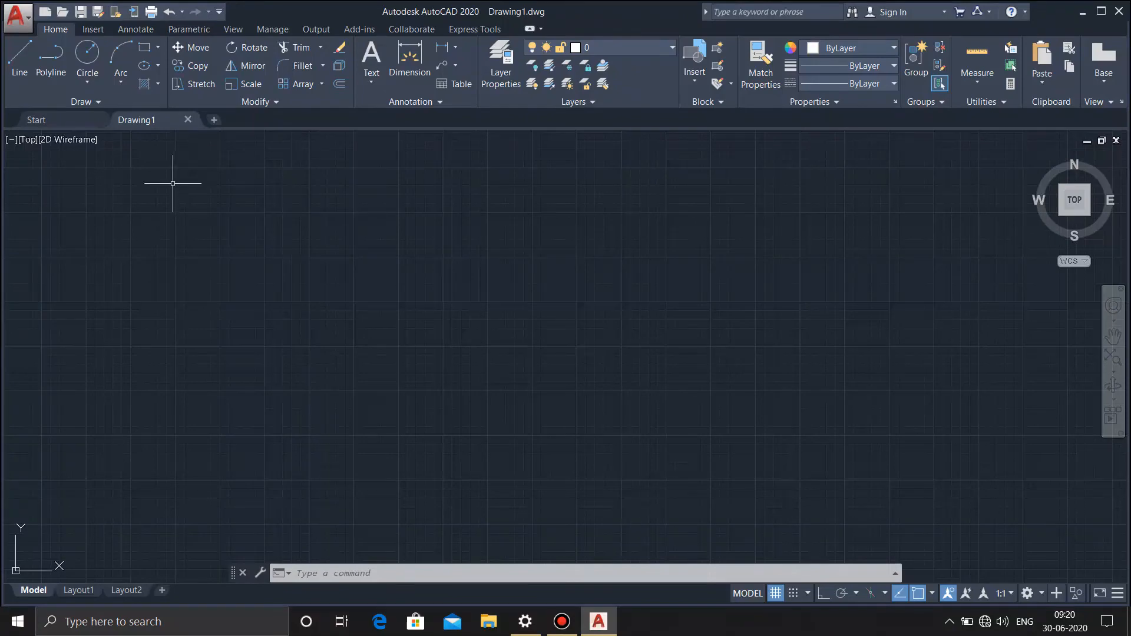
# - Draw a closed five-pointed star from five connected segments in the middle of the drawing area with the Line command
pyautogui.click(19, 69)
pyautogui.click(47, 66)
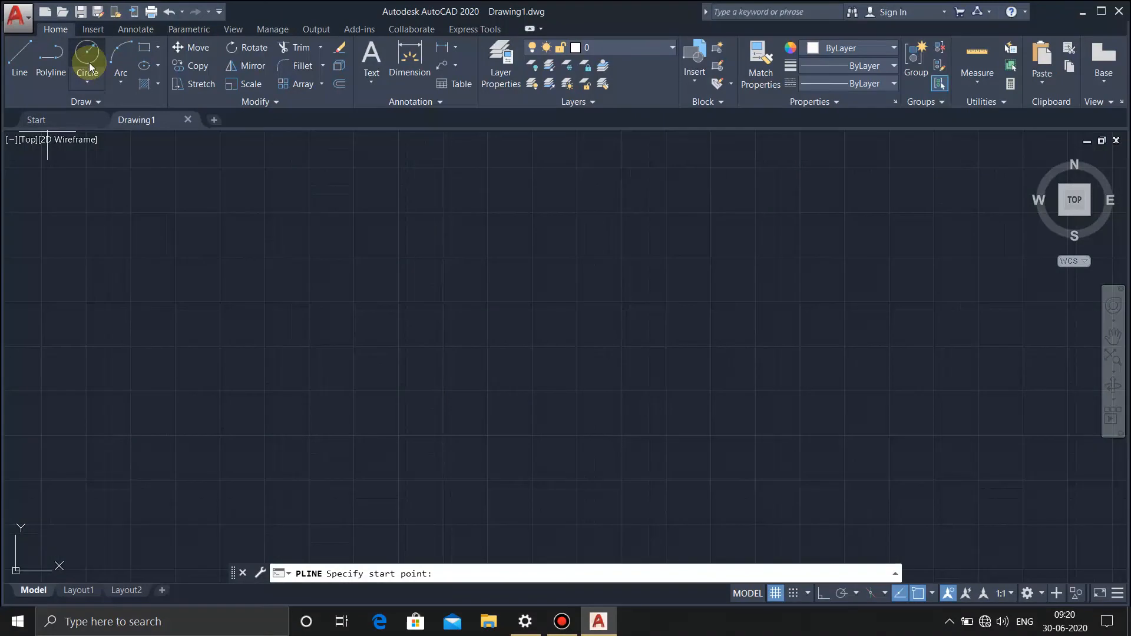
pyautogui.click(18, 71)
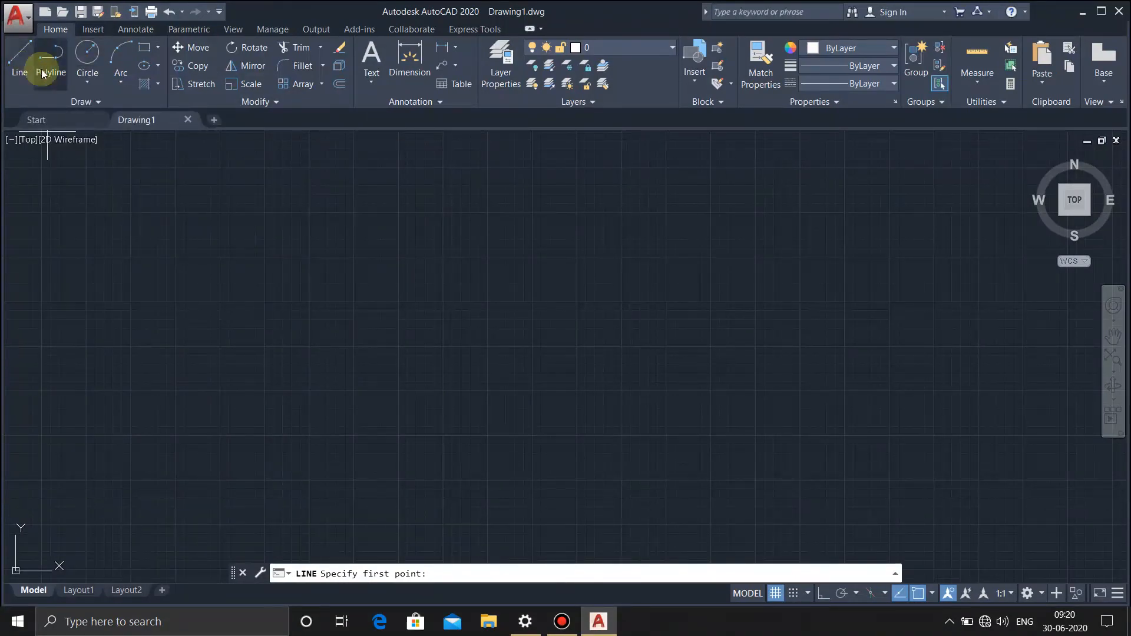
pyautogui.click(19, 53)
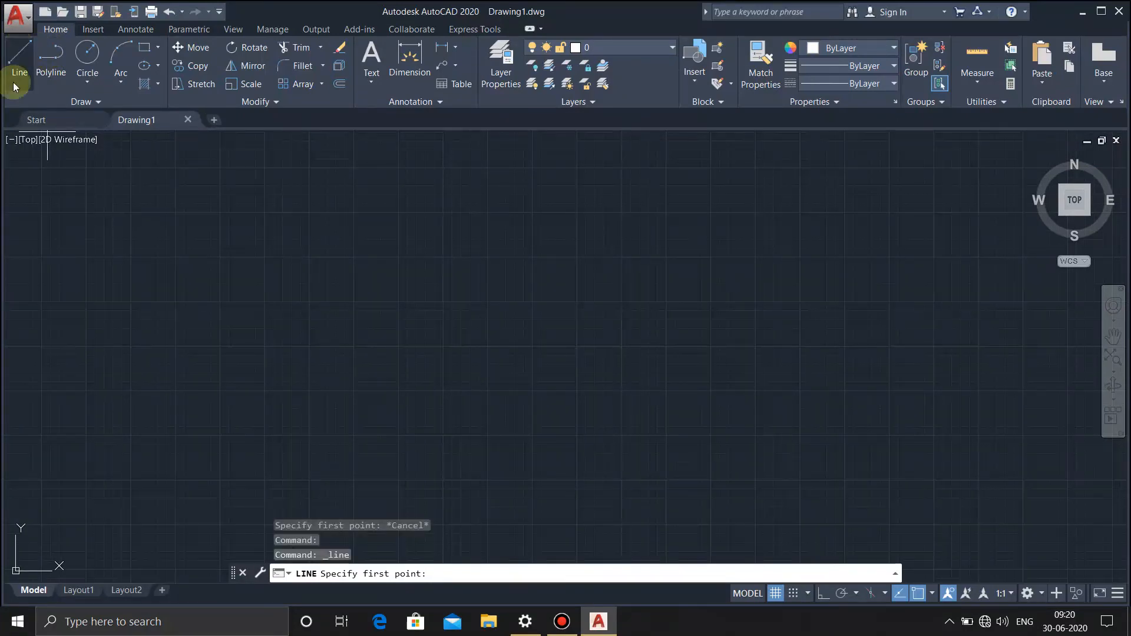
pyautogui.click(290, 490)
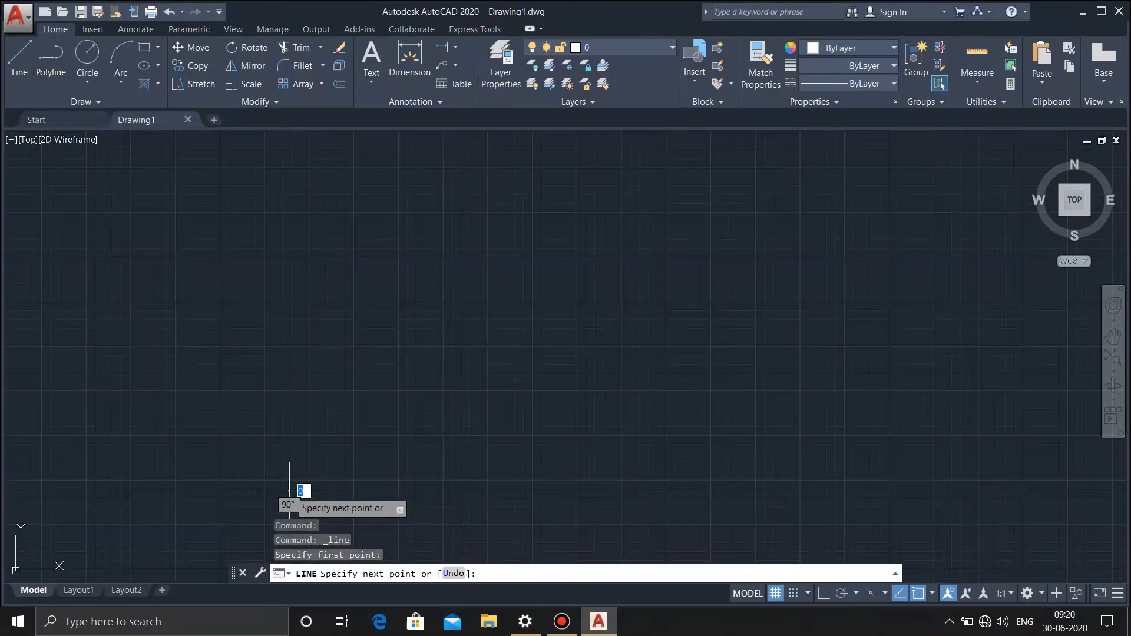
pyautogui.click(483, 225)
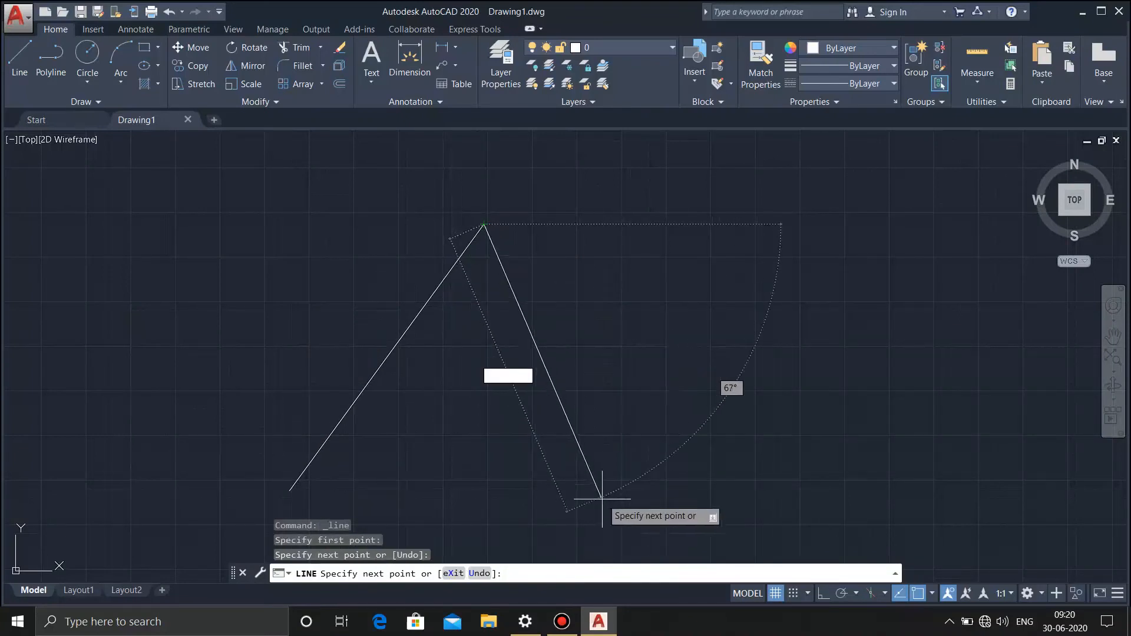
pyautogui.click(603, 501)
pyautogui.click(227, 340)
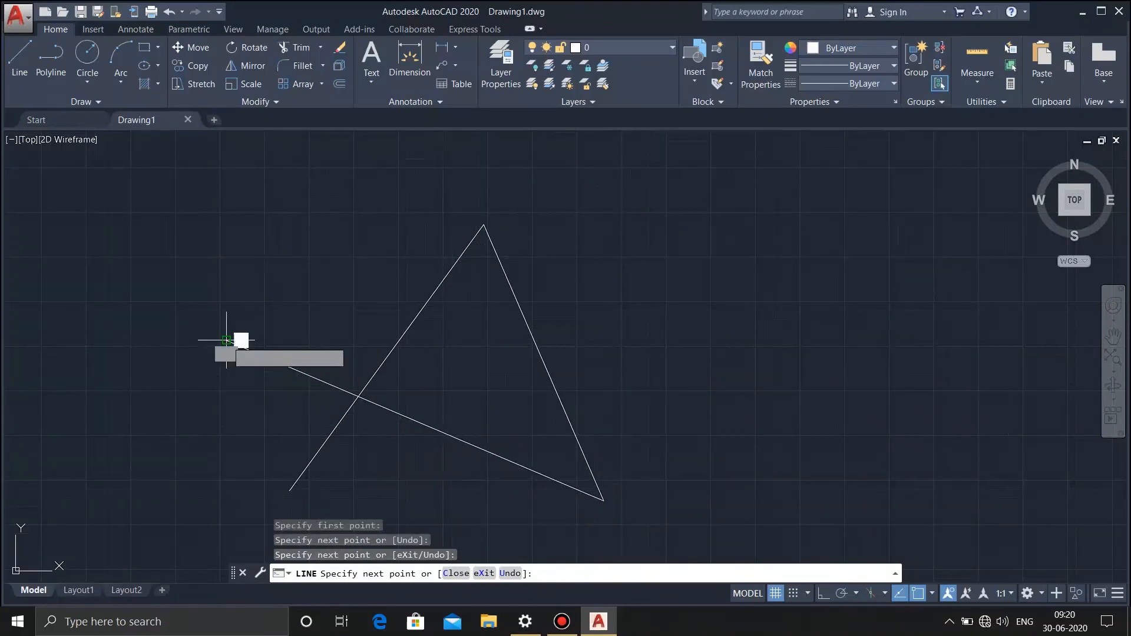
pyautogui.click(635, 339)
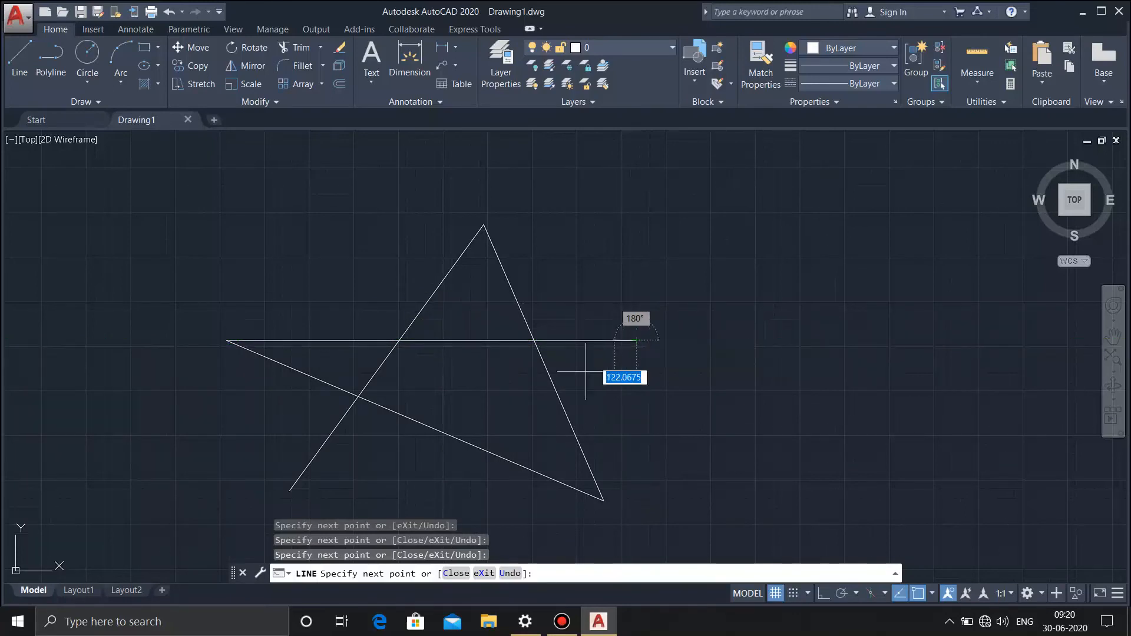
pyautogui.click(290, 491)
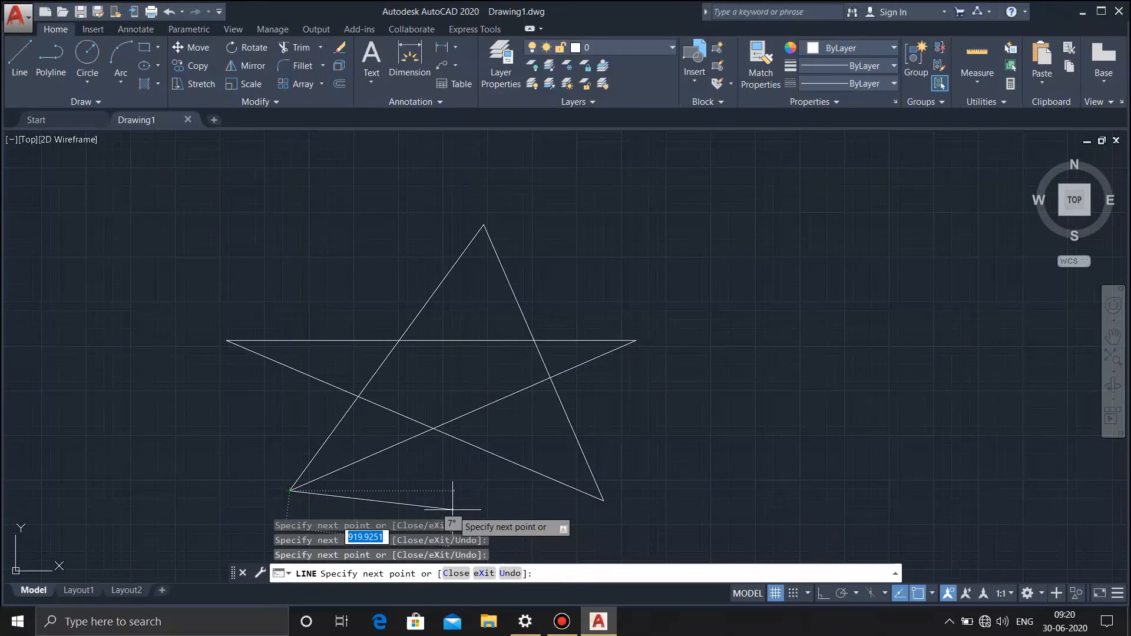
pyautogui.press('Return')
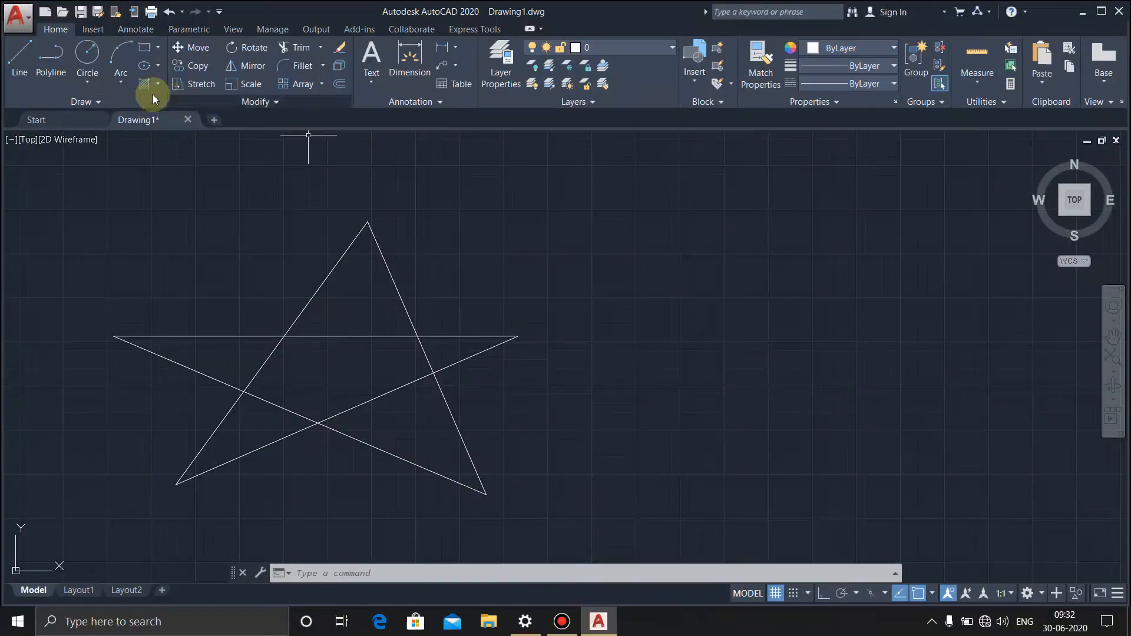
# - Draw a closed five-pointed star beside the first one with the Polyline command, its first edge about 1758 units long at 60°
pyautogui.click(52, 62)
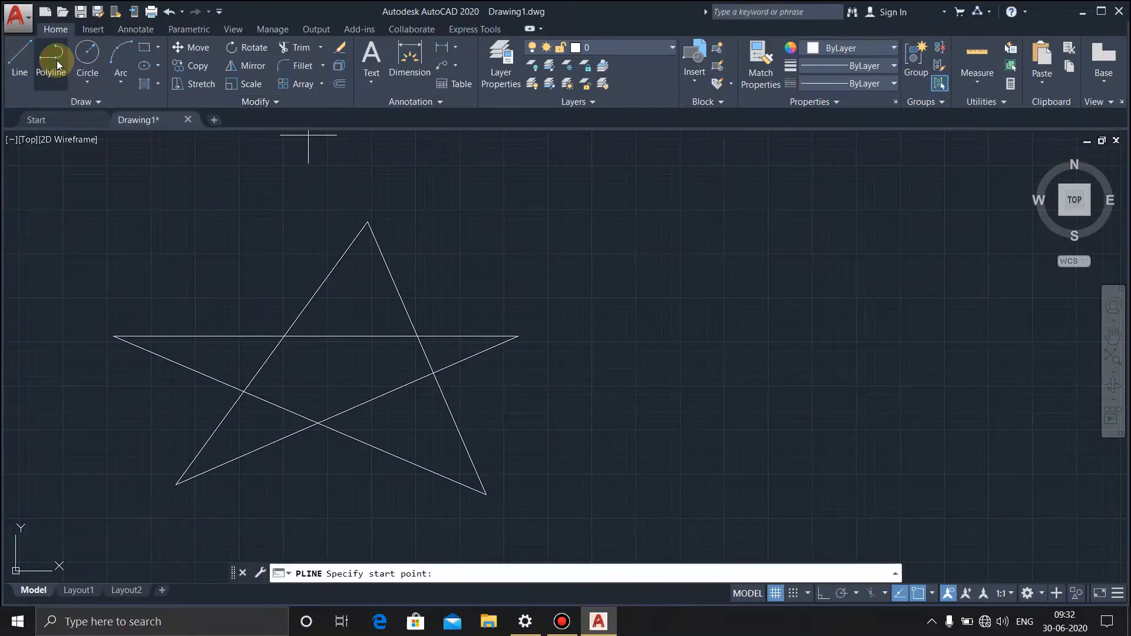
pyautogui.click(564, 490)
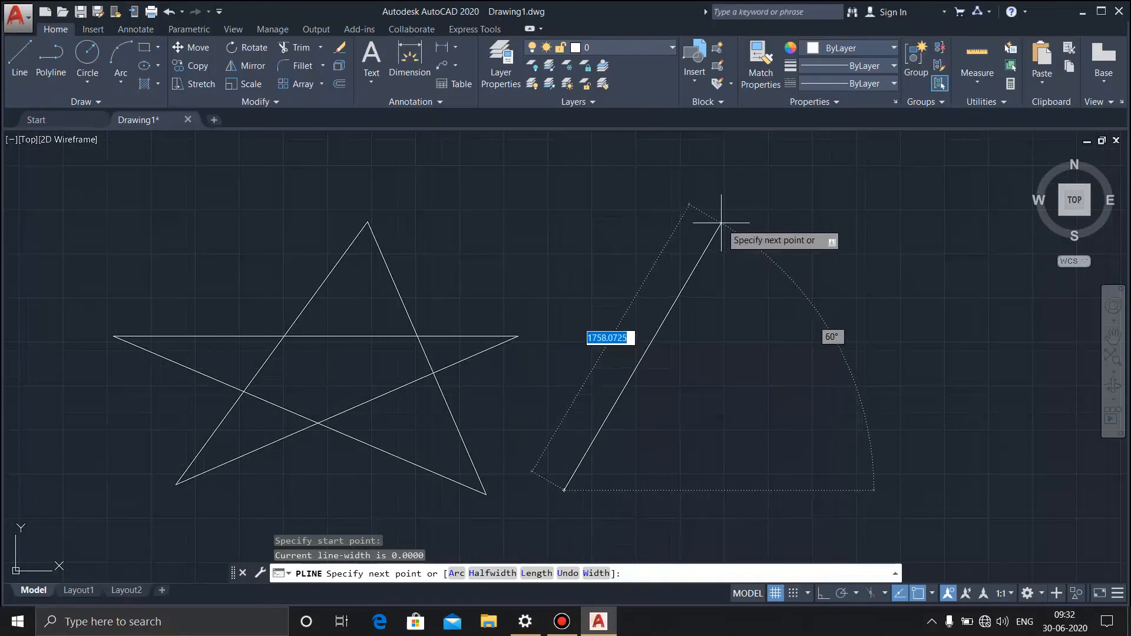
pyautogui.click(721, 223)
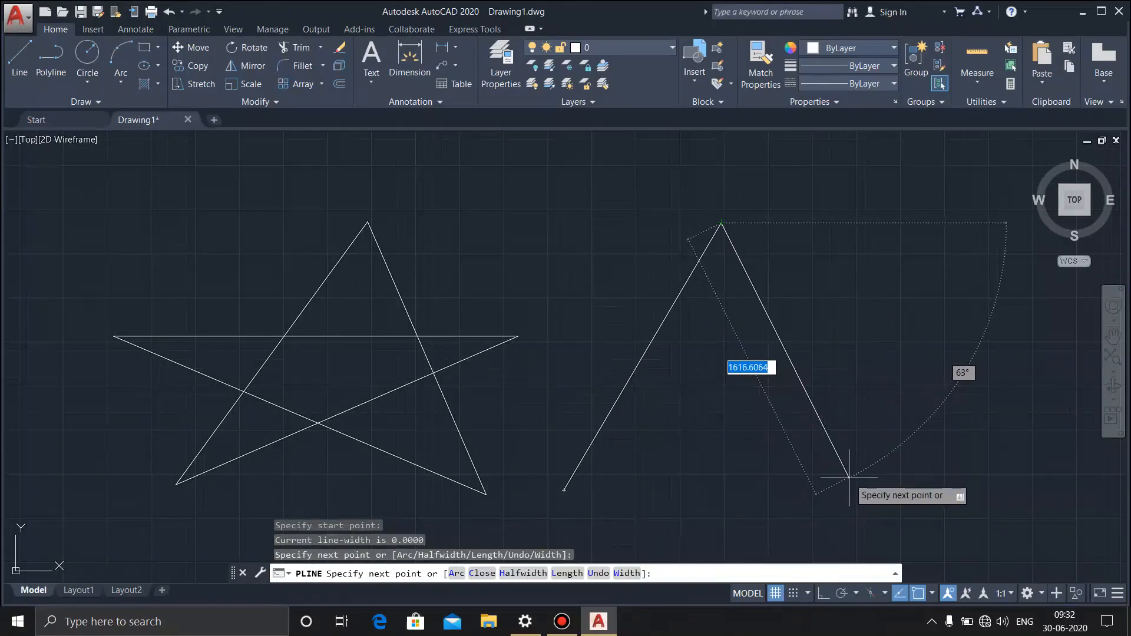
pyautogui.click(856, 497)
pyautogui.click(537, 307)
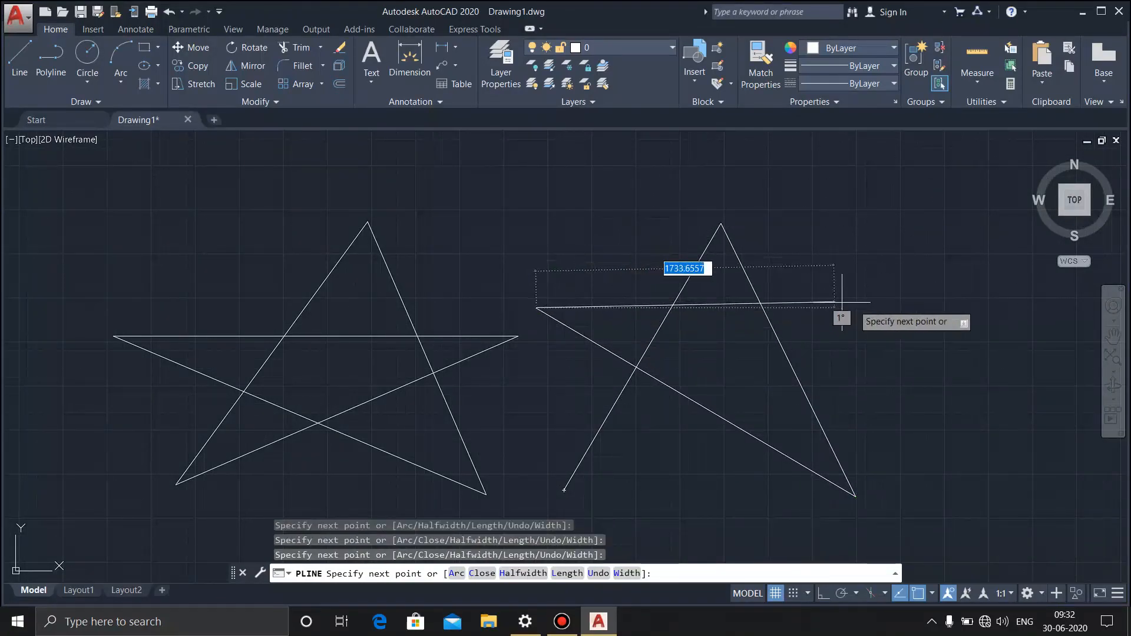
pyautogui.click(932, 306)
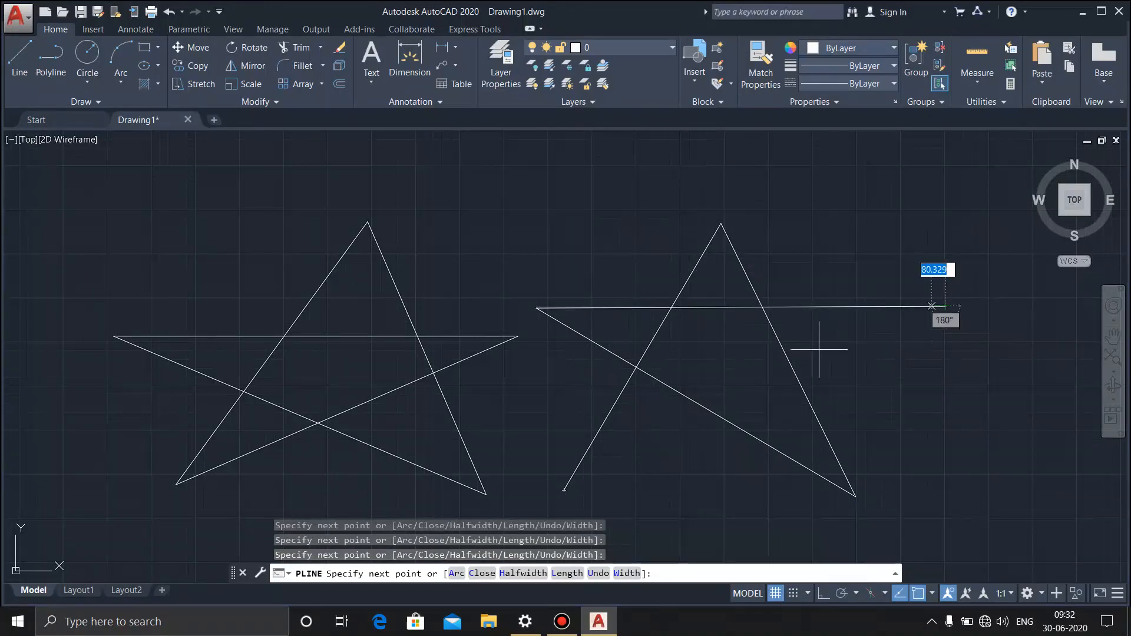
pyautogui.click(564, 490)
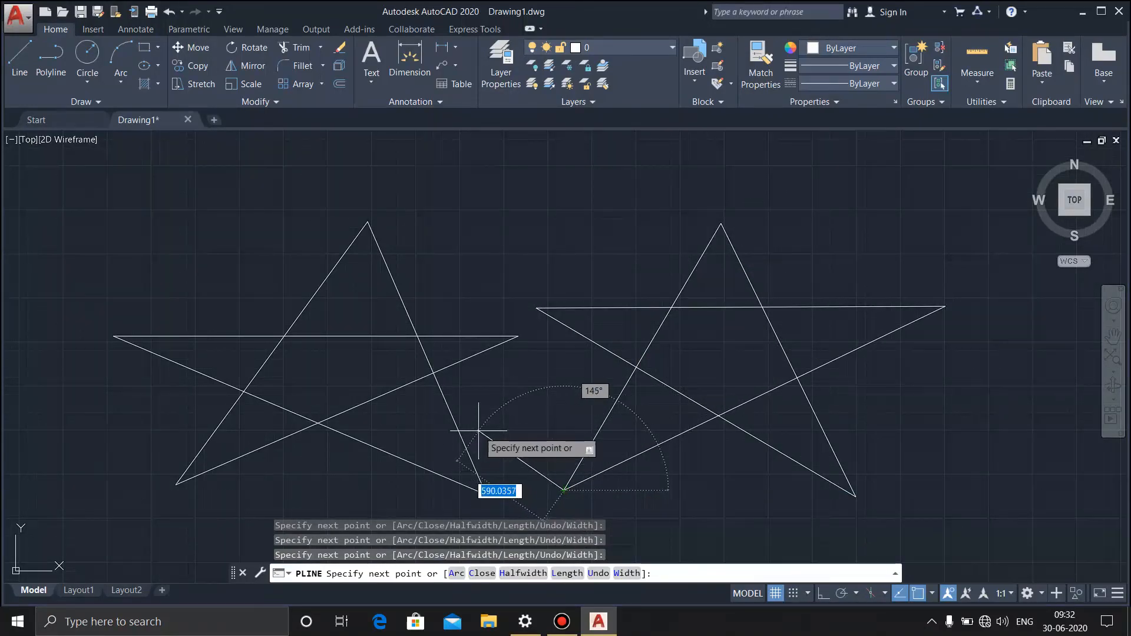
pyautogui.press('Return')
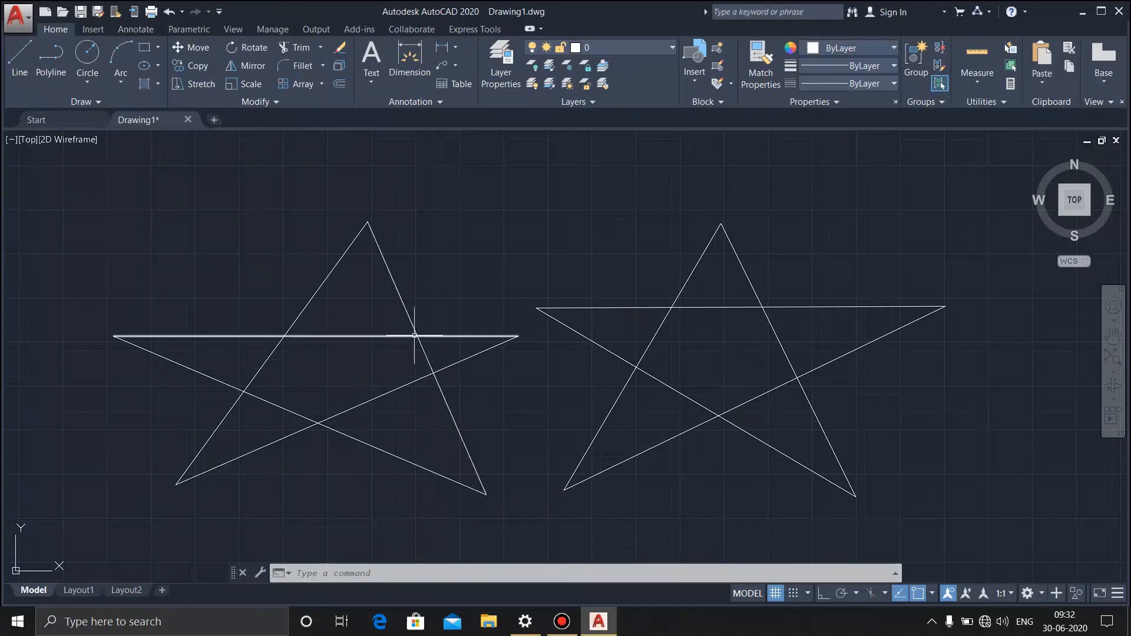
# - Compare how the two stars select by picking one edge of the Line star and one edge of the Polyline star
pyautogui.click(223, 337)
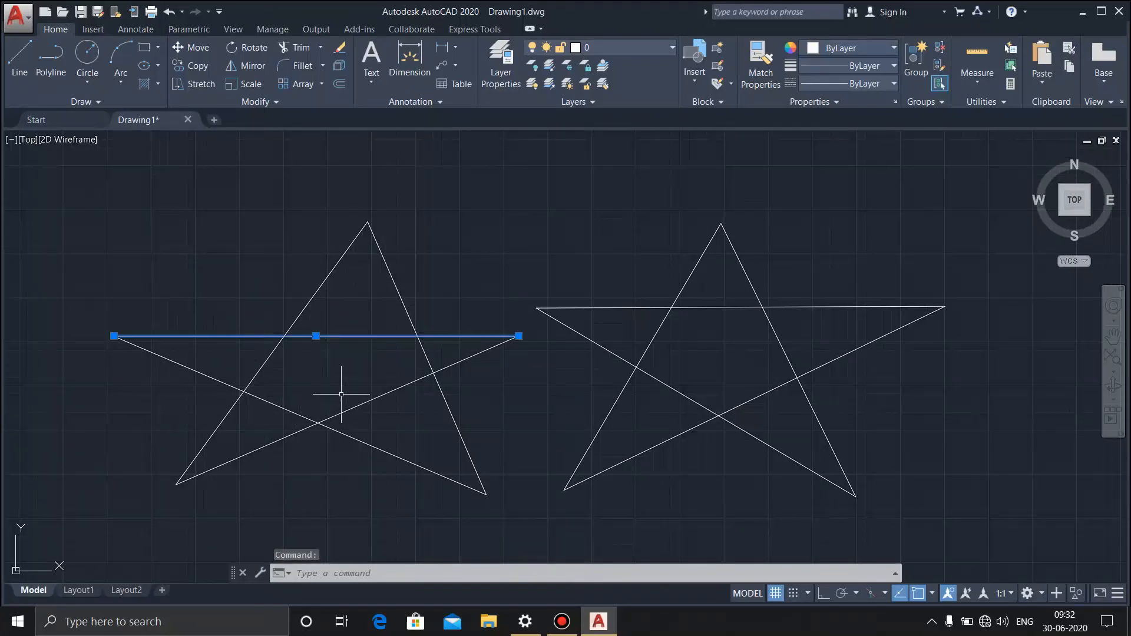
pyautogui.press('Escape')
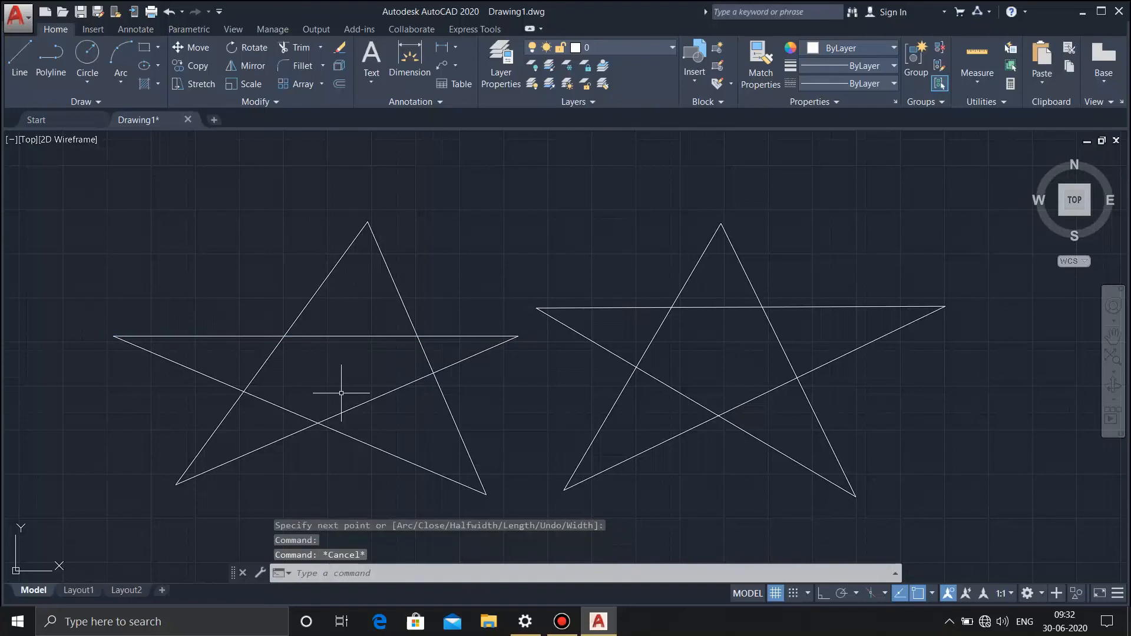
pyautogui.click(566, 308)
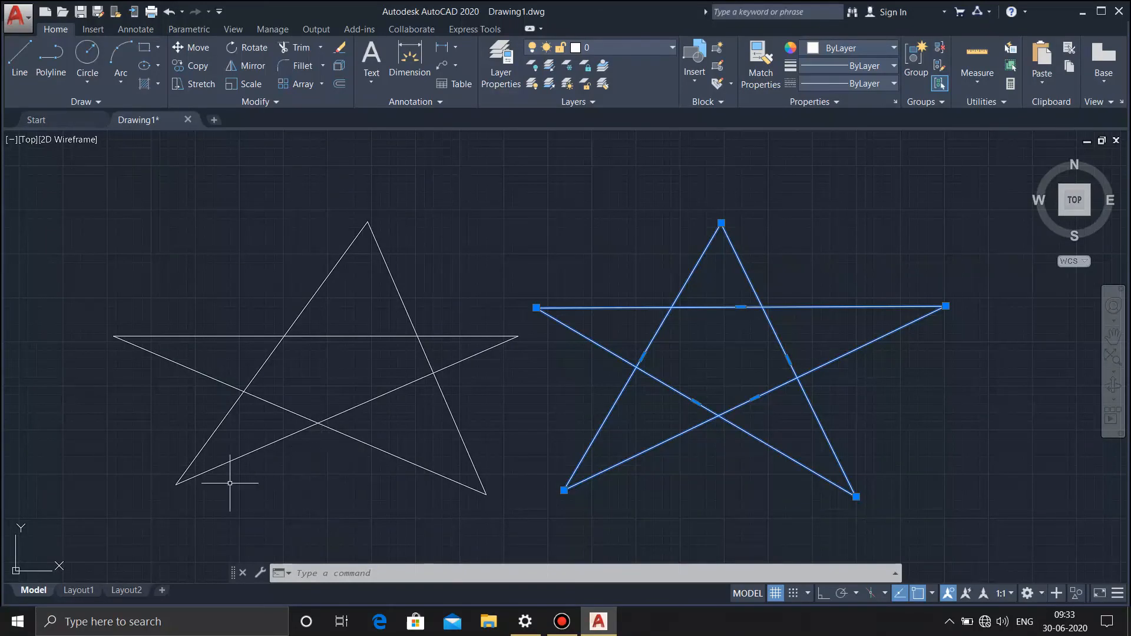
pyautogui.press('Escape')
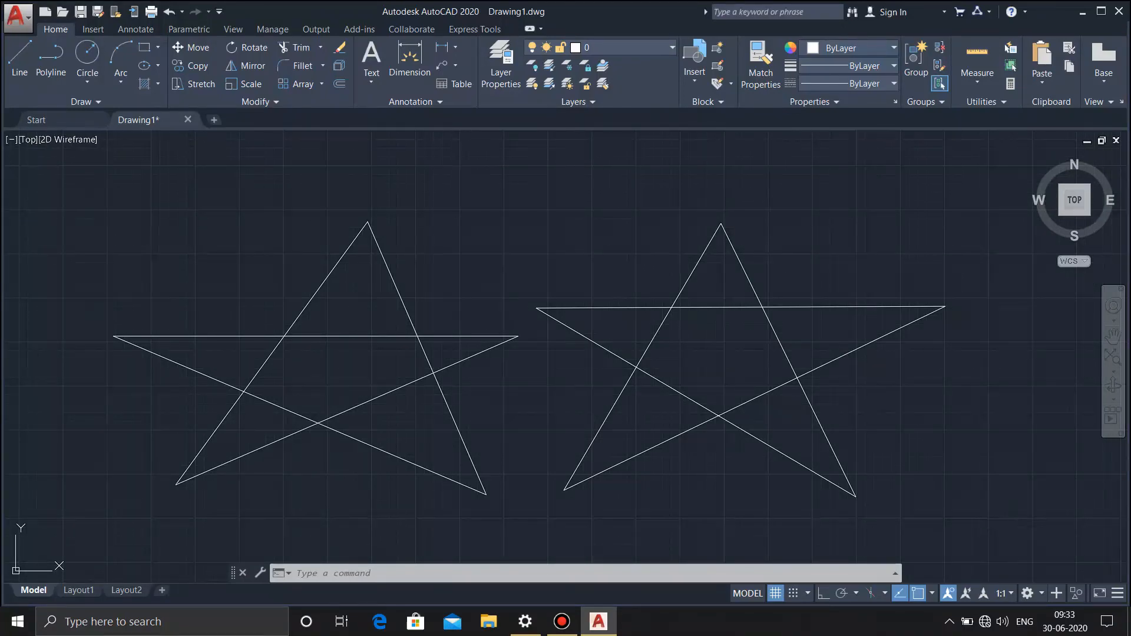
# - Erase both stars together using a crossing selection
pyautogui.click(1017, 529)
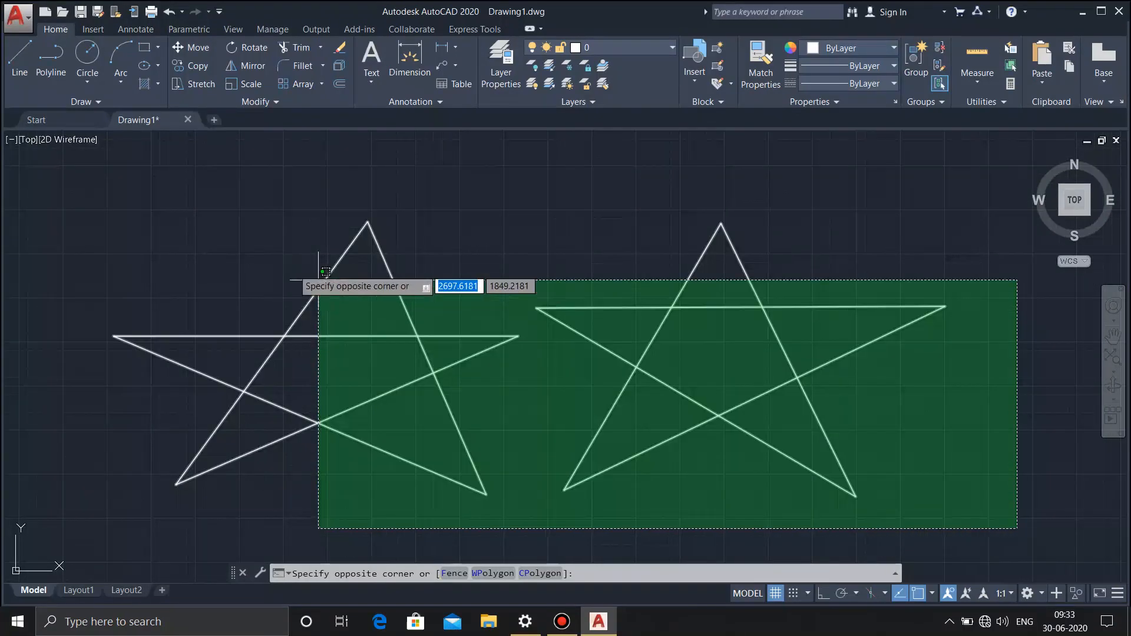
pyautogui.click(87, 189)
pyautogui.press('Delete')
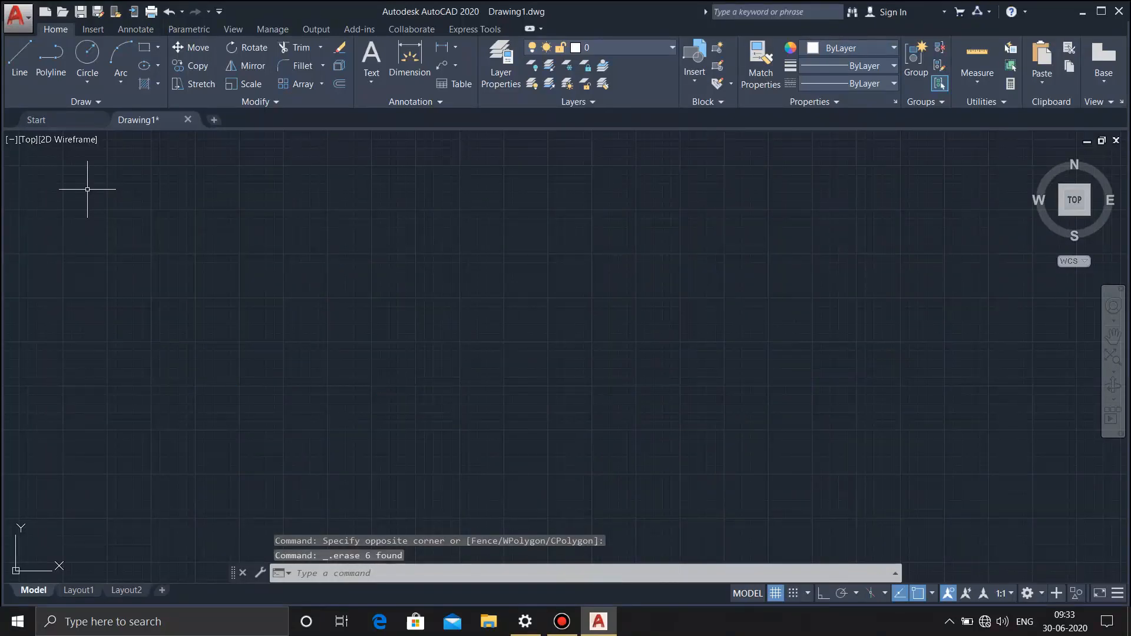
# - Look through the available construction methods for circles and arcs and the rectangle options
pyautogui.click(96, 80)
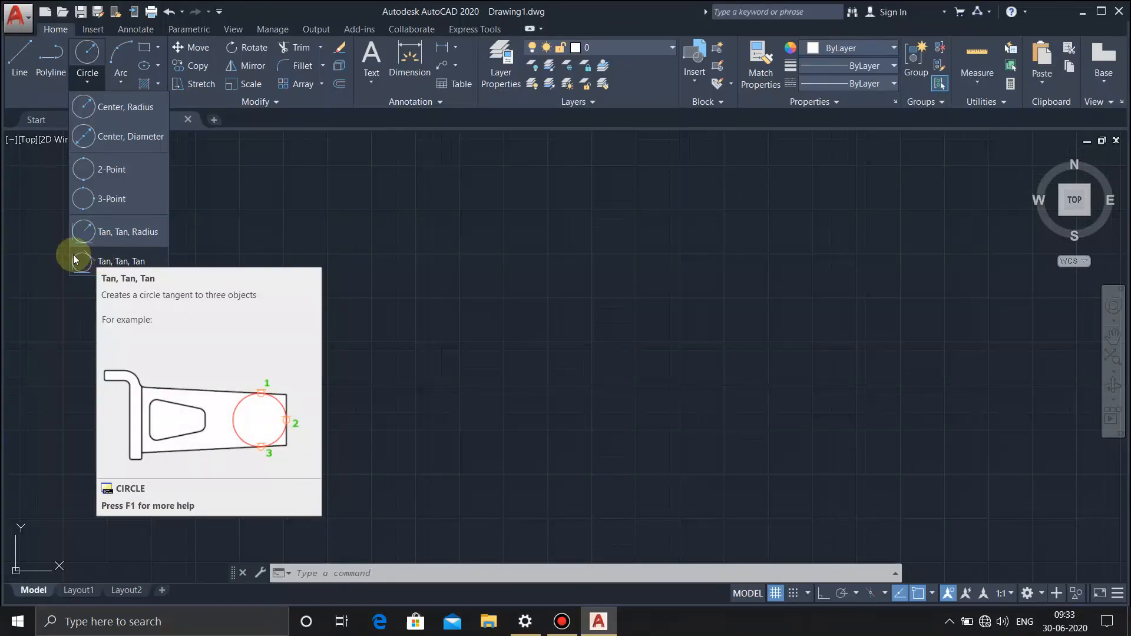
pyautogui.click(114, 77)
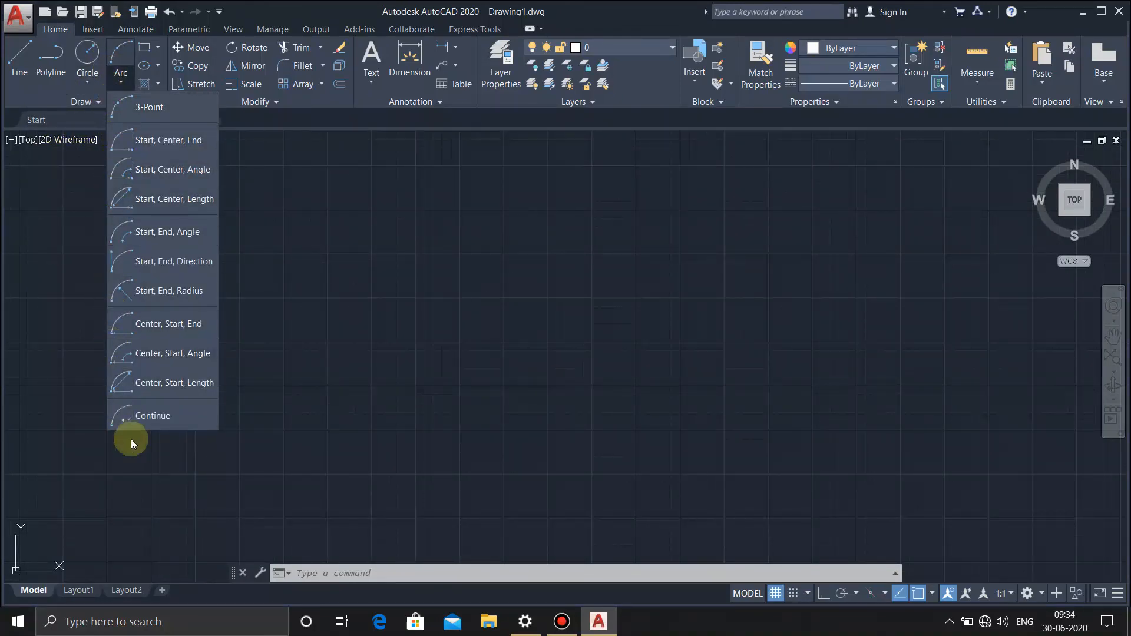
pyautogui.click(156, 50)
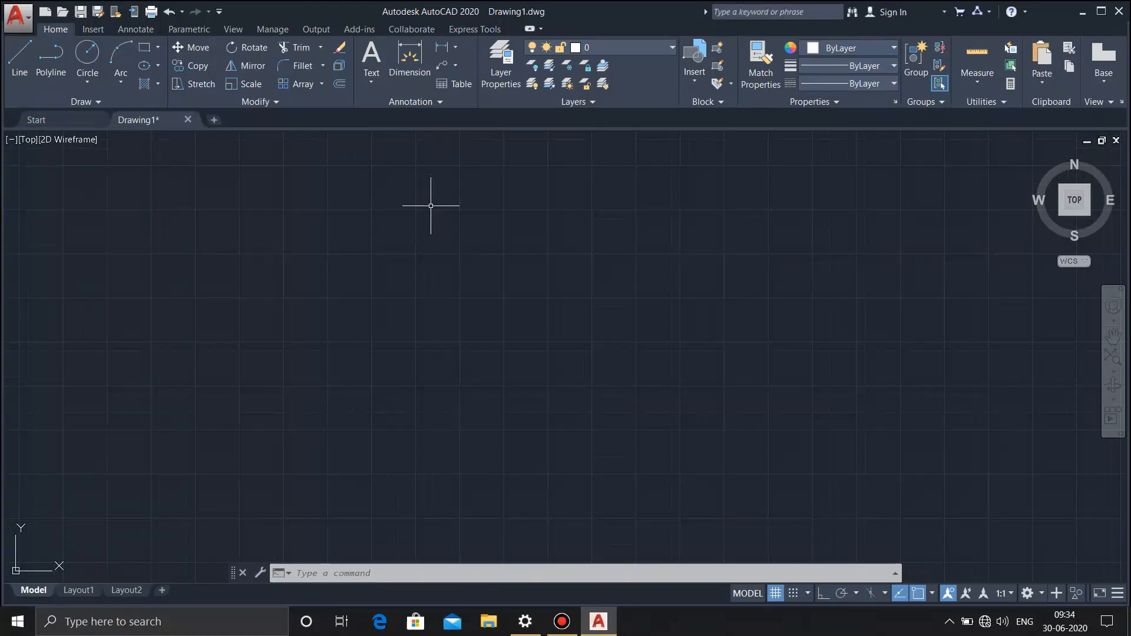
# - Draw a circle by center and radius in the upper-left part of the drawing area with the Circle command
pyautogui.write('c')
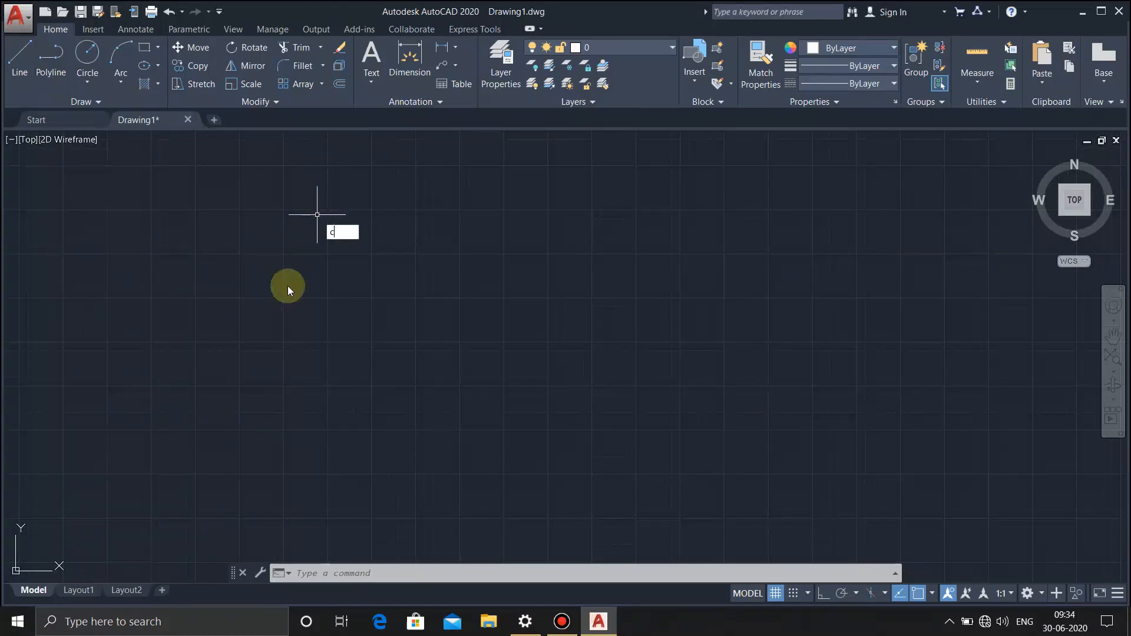
pyautogui.press('Return')
pyautogui.click(283, 285)
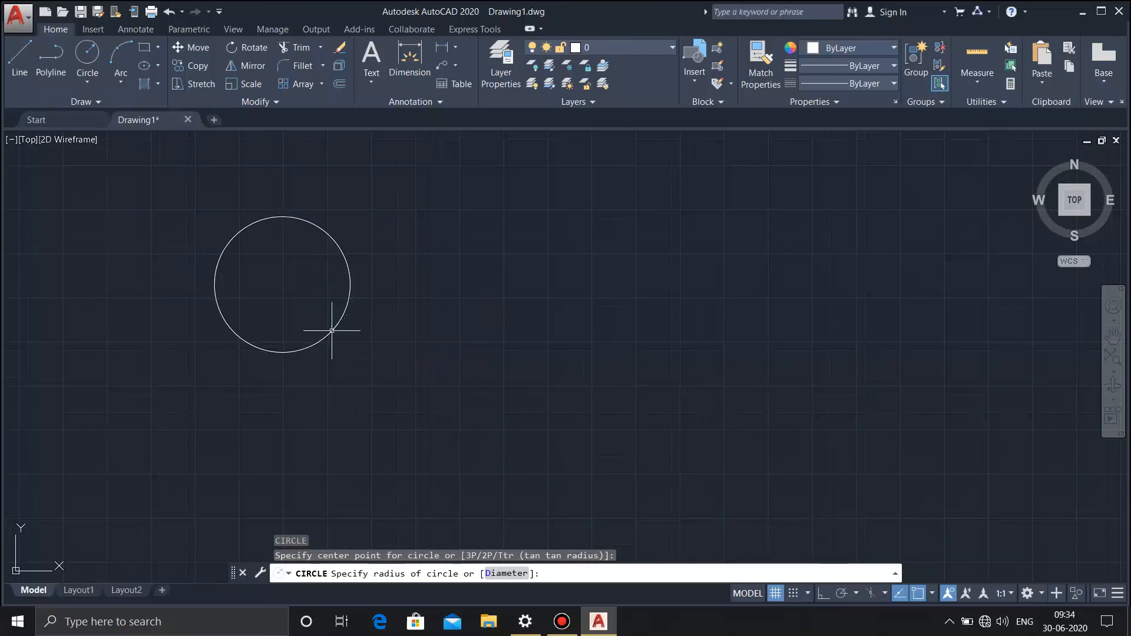
pyautogui.click(330, 332)
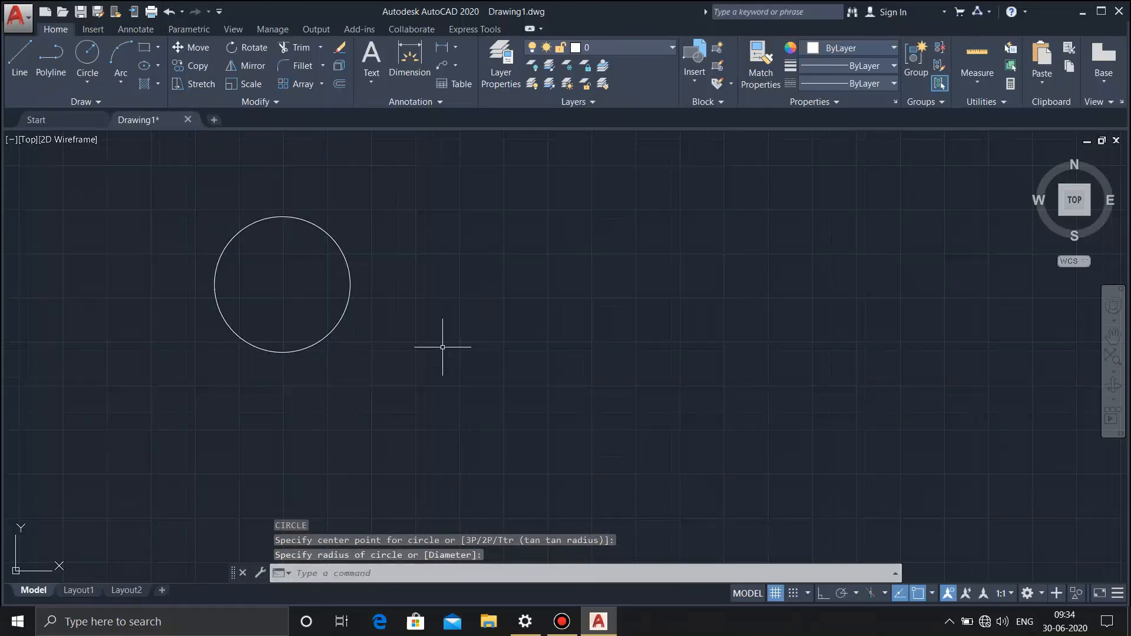
# - Draw a wide rectangle from two opposite corners to the right of the circle with the Rectangle command
pyautogui.write('rec')
pyautogui.press('Return')
pyautogui.click(475, 316)
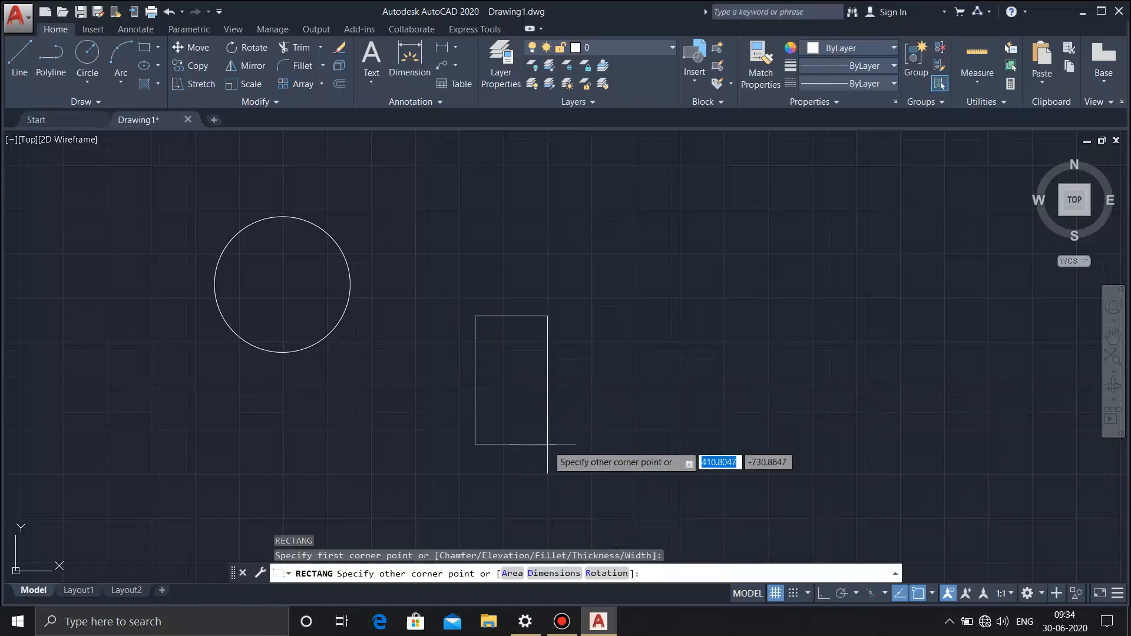
pyautogui.click(770, 421)
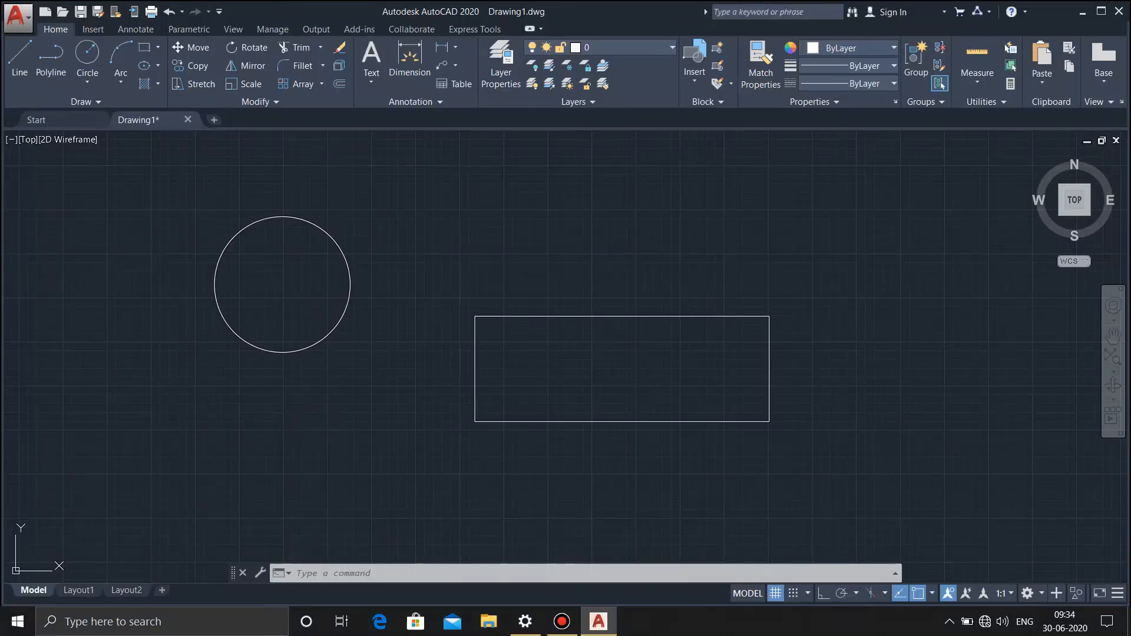
# - Erase the circle and the rectangle together using a crossing selection, and switch to the Windows desktop
pyautogui.press('Escape')
pyautogui.click(823, 491)
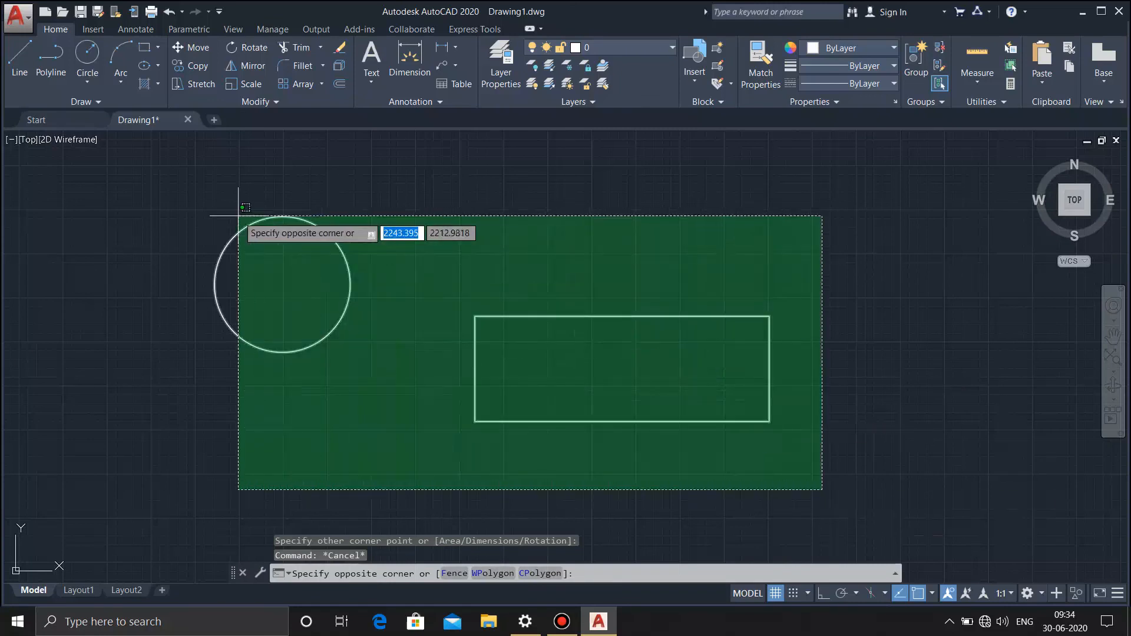
pyautogui.click(181, 212)
pyautogui.press('Delete')
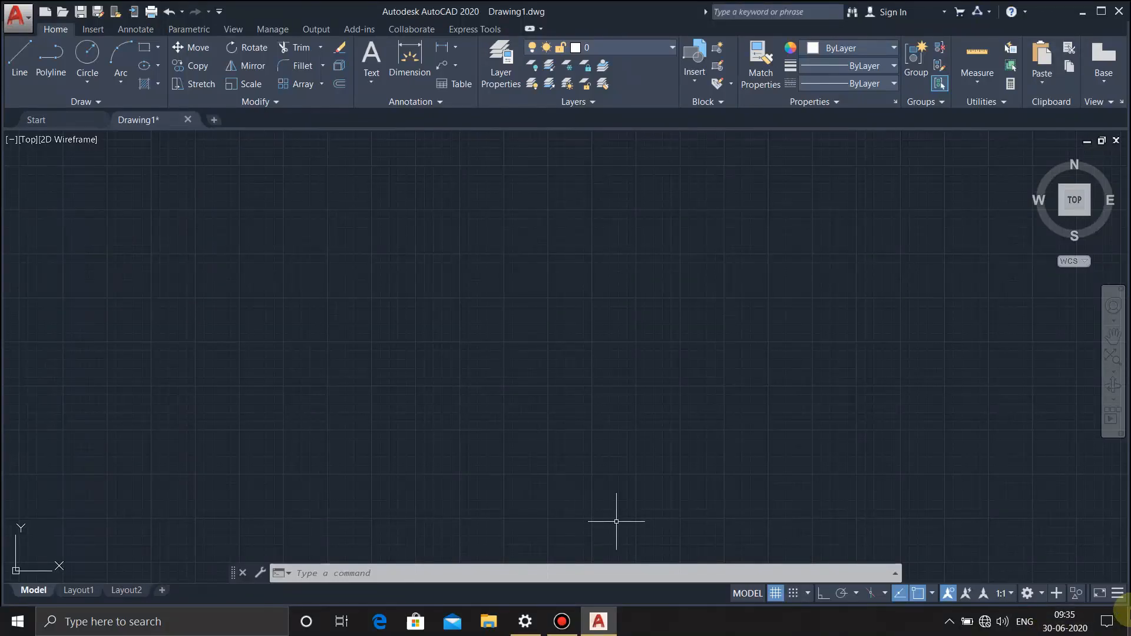
pyautogui.click(1127, 622)
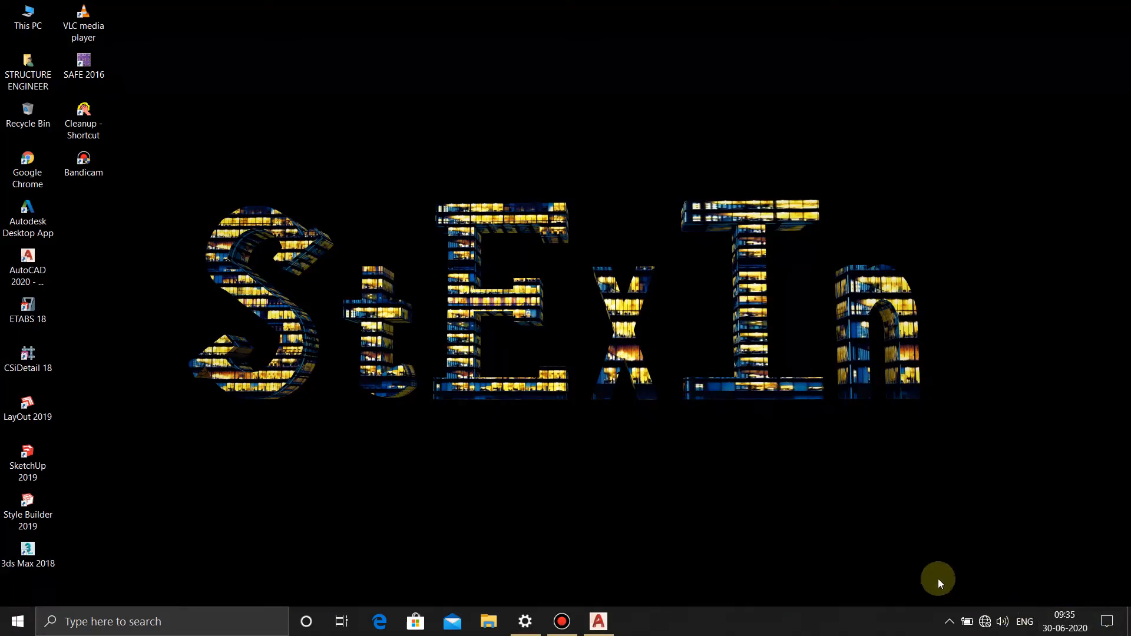